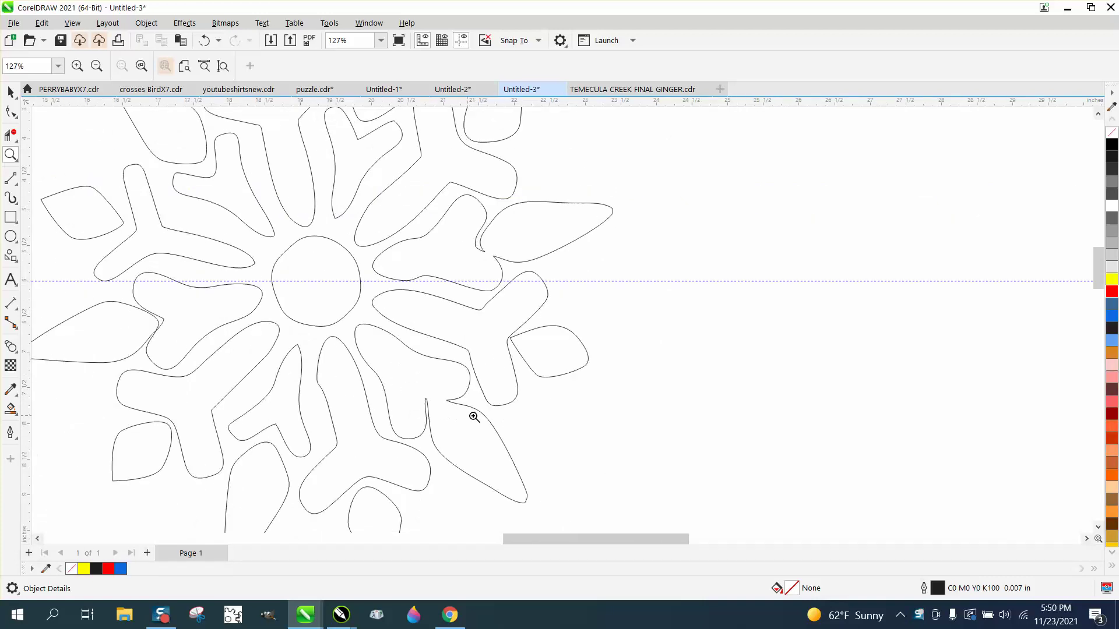
Step: Move the black-outlined snowflake down to the centre of the page
scroll(583, 357, "down", 1)
scroll(585, 366, "down", 1)
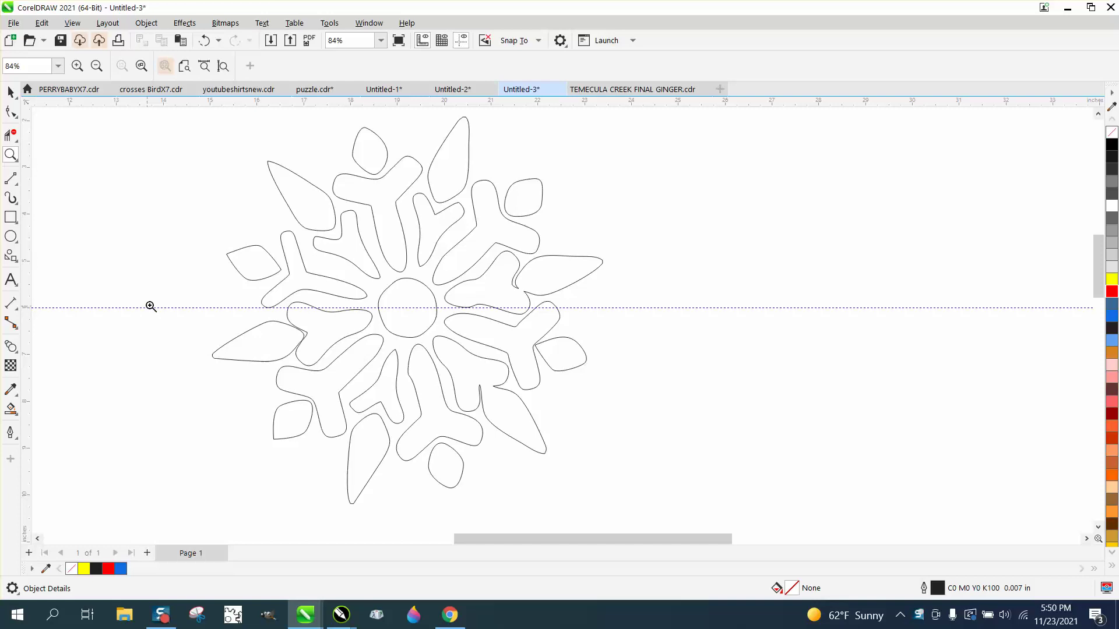
scroll(380, 316, "down", 1)
scroll(487, 342, "down", 4)
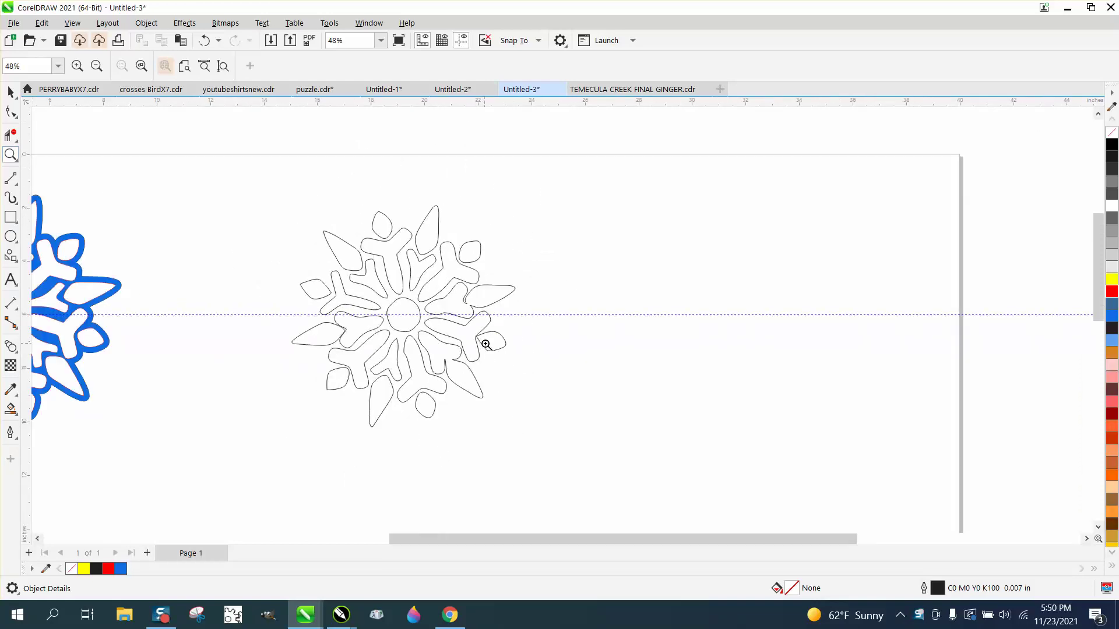
left_click(10, 92)
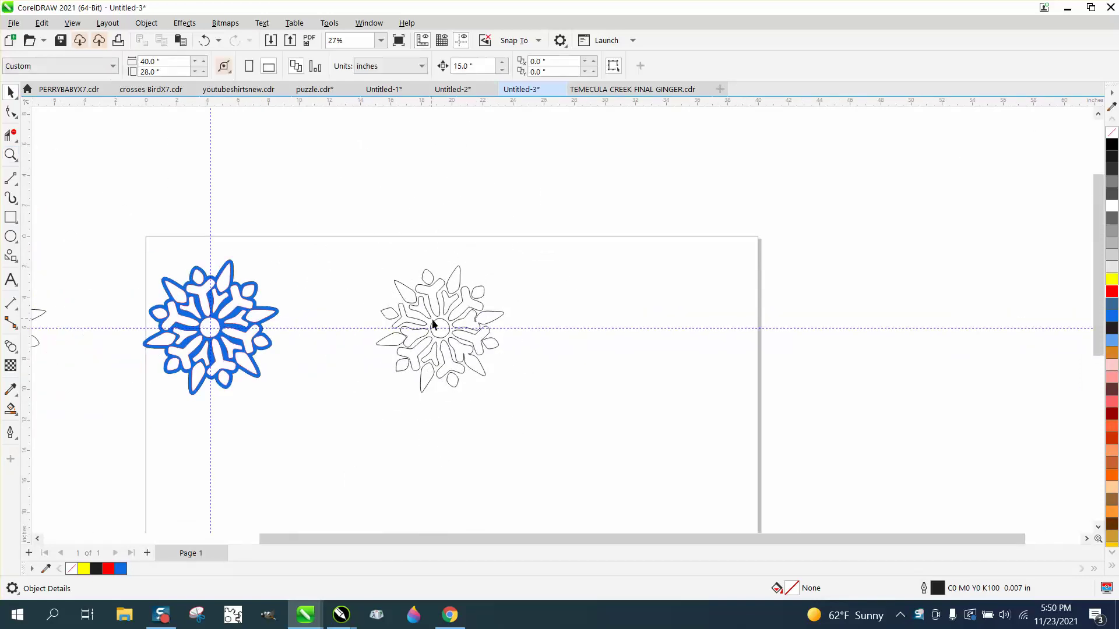
left_click(439, 320)
left_click_drag(439, 320, 451, 441)
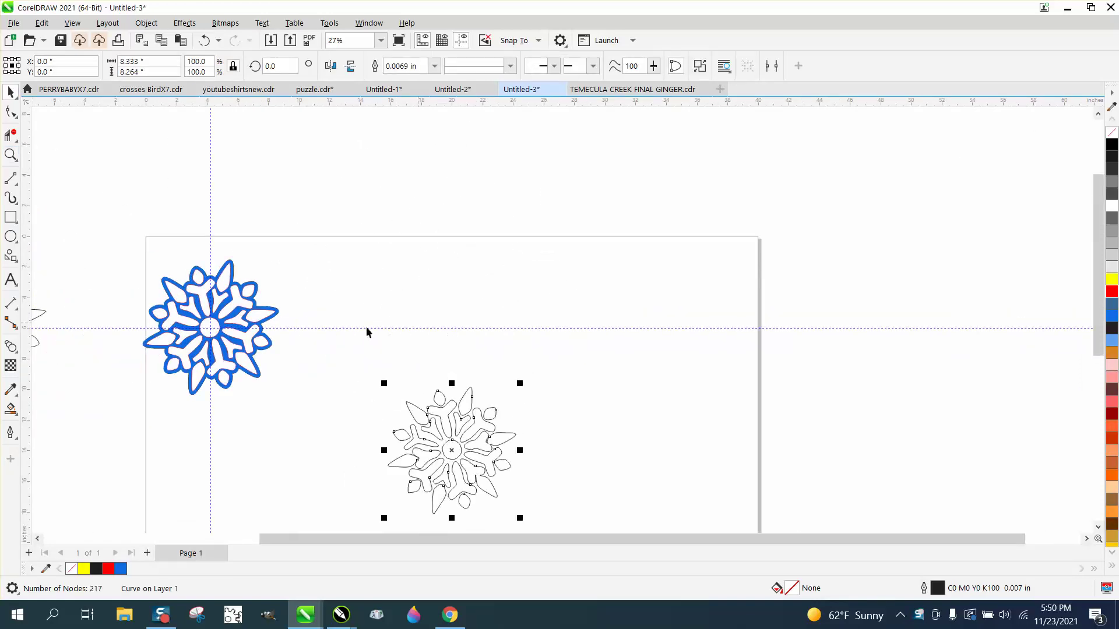
Step: Add a horizontal and a vertical guideline, both centred on the page through the snowflake
left_click(11, 157)
left_click_drag(378, 353, 653, 542)
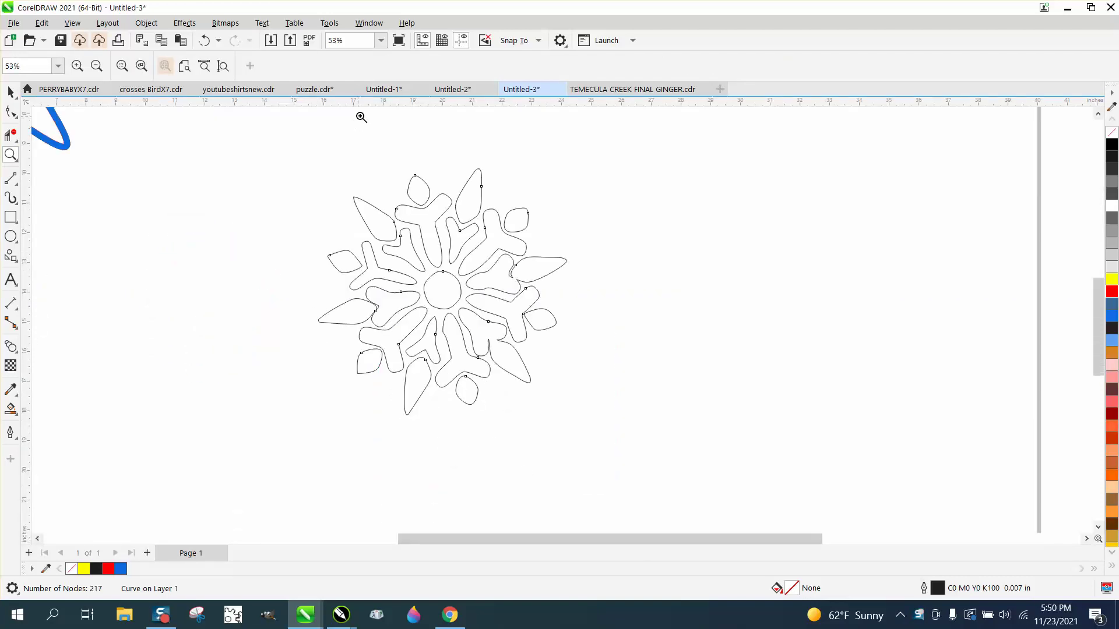
left_click_drag(364, 101, 368, 167)
key("p")
left_click_drag(27, 245, 117, 248)
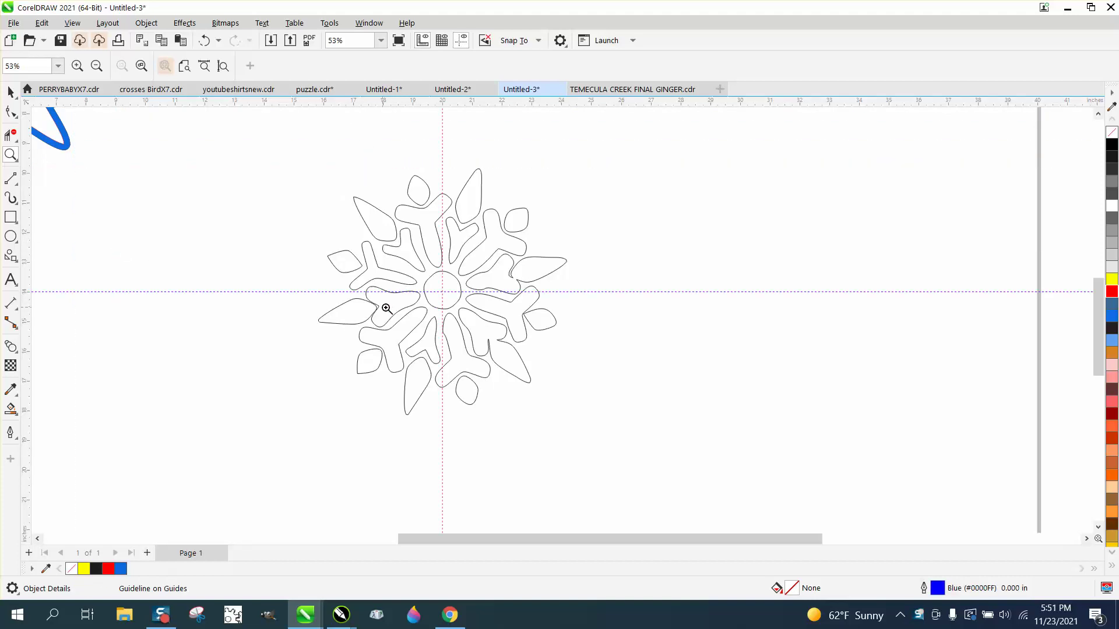
Step: Move the vertical guideline clear of the snowflake on its right, to about X 28.07 in
left_click(10, 92)
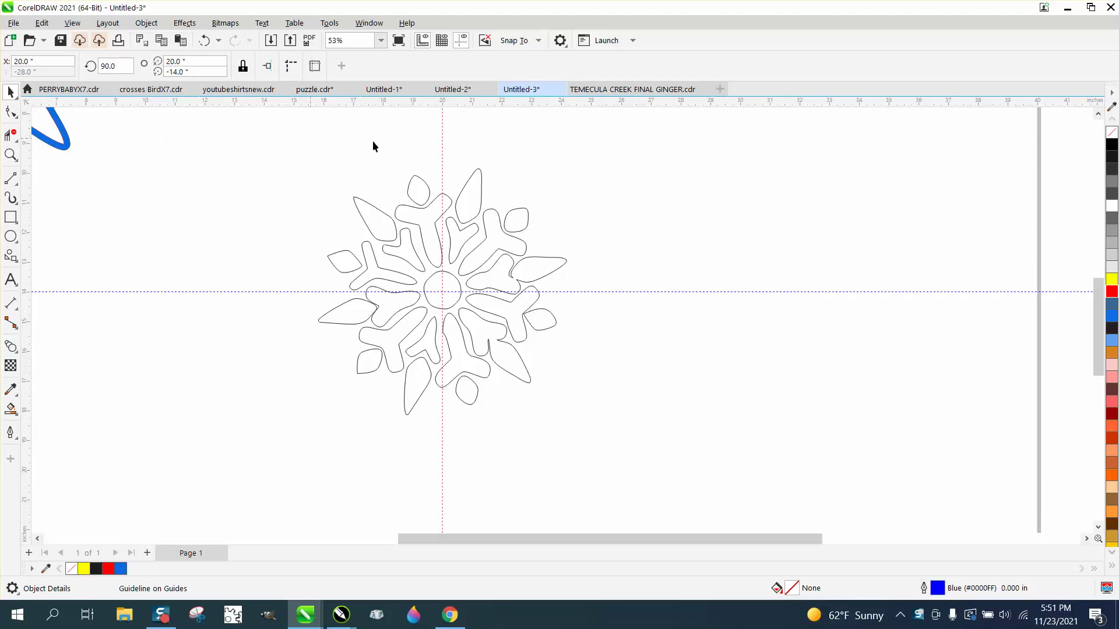
left_click_drag(443, 144, 684, 196)
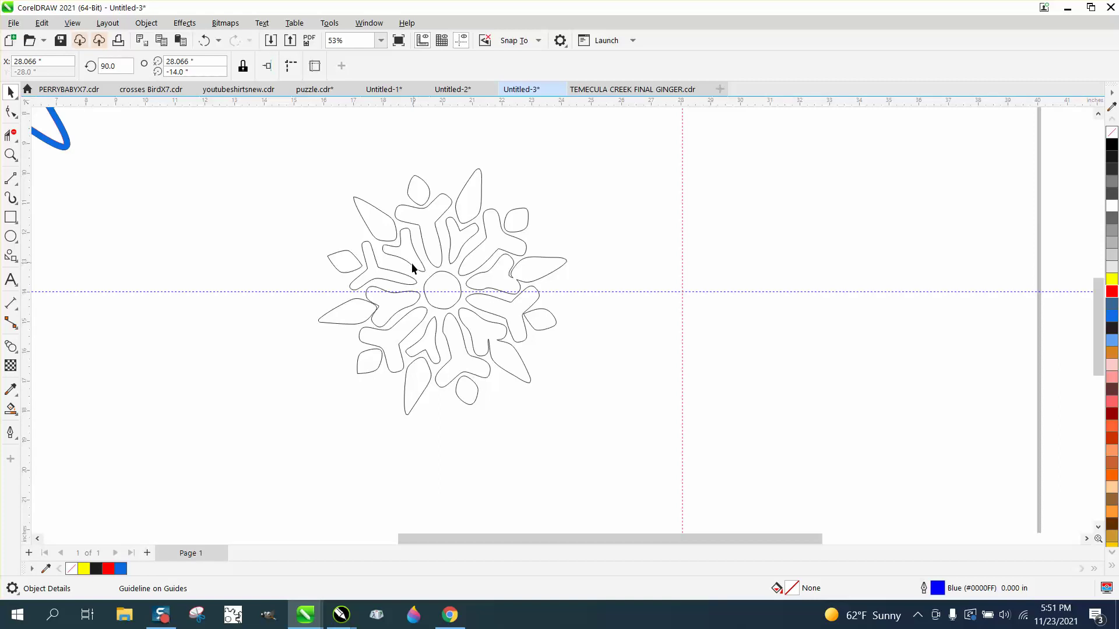
left_click(10, 155)
left_click_drag(333, 166, 671, 371)
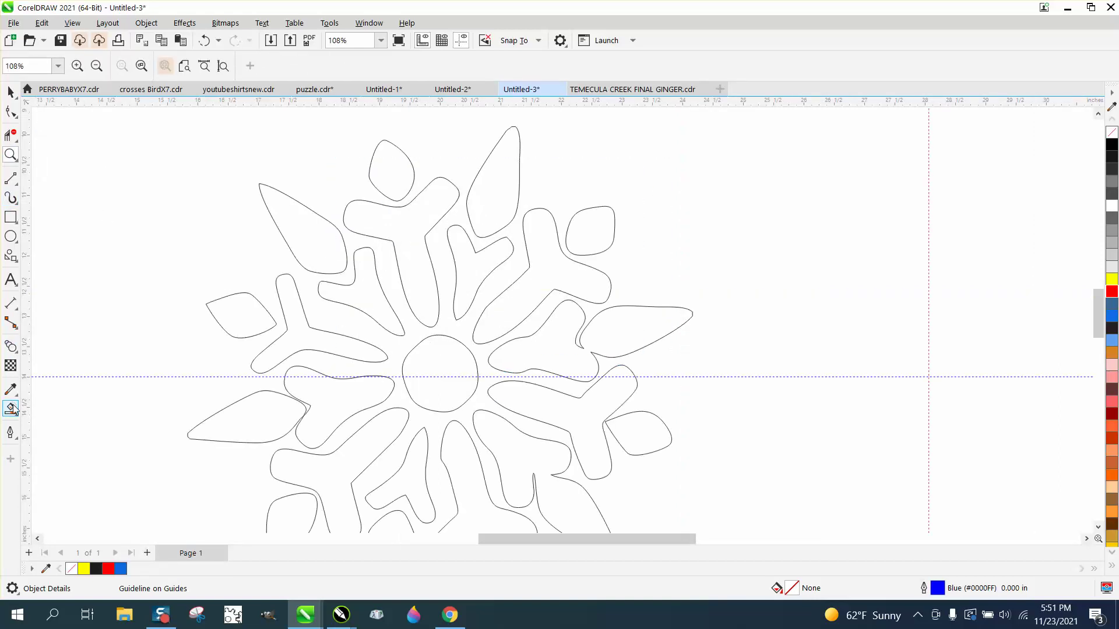
left_click(11, 91)
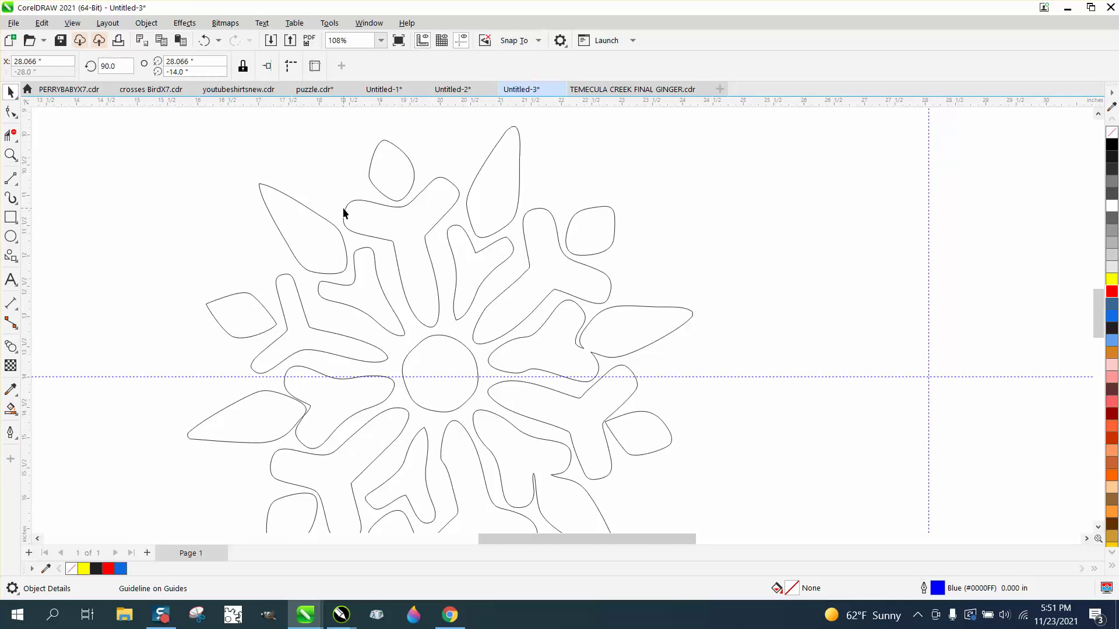
left_click(344, 208)
left_click(281, 147)
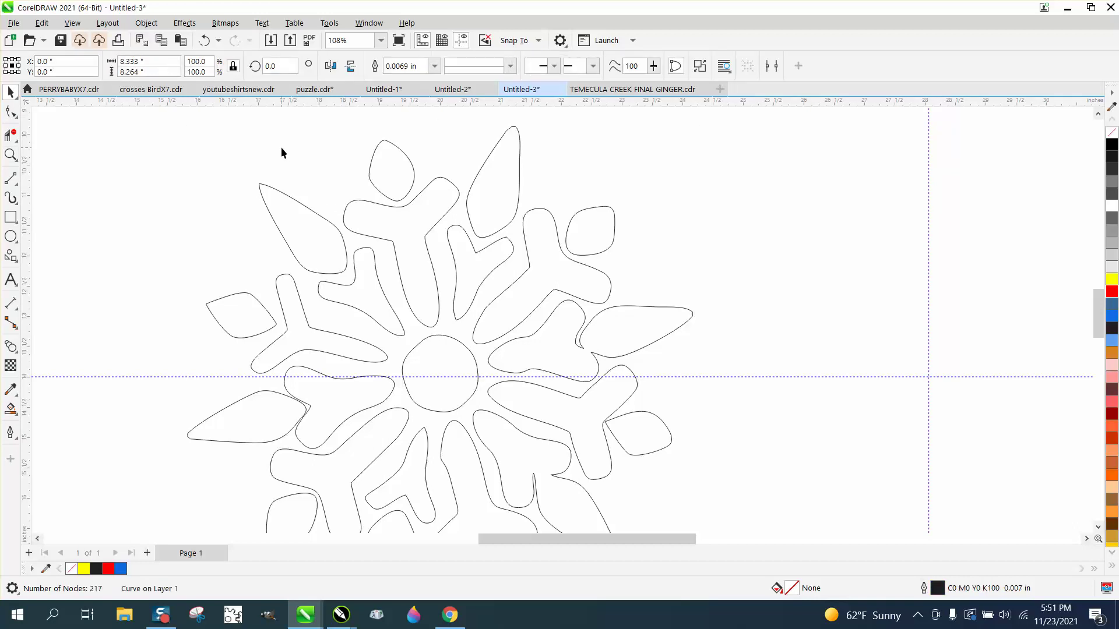
scroll(428, 123, "down", 1)
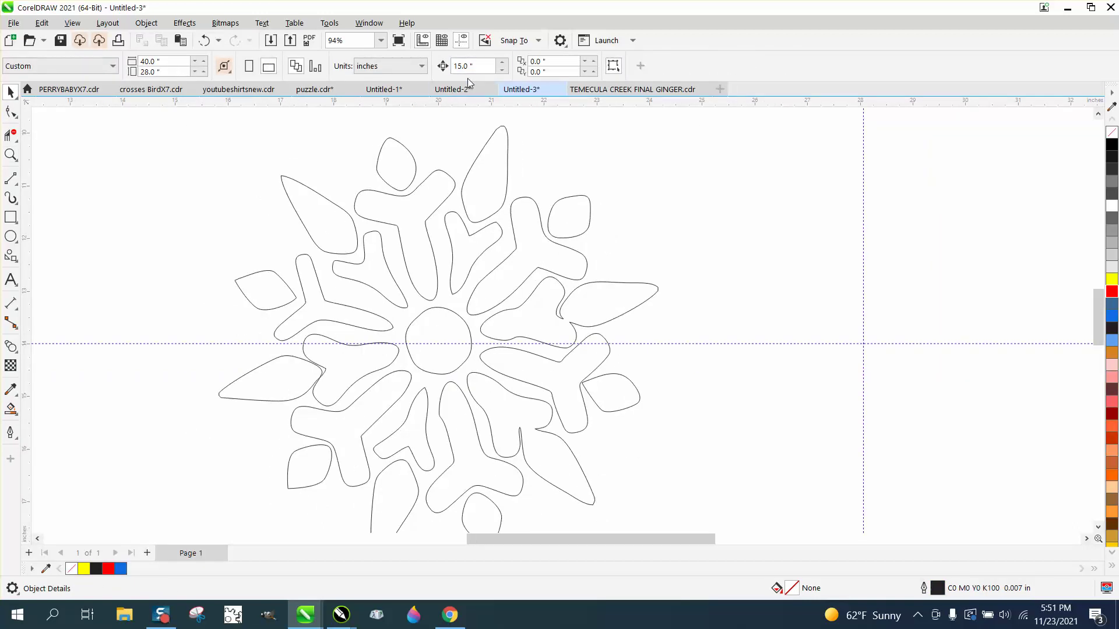
Step: Set the nudge distance to 10 in, then Smart Fill four upper-left snowflake pieces in blue, nudging each copy right
triple_click(475, 67)
type("10")
left_click(16, 409)
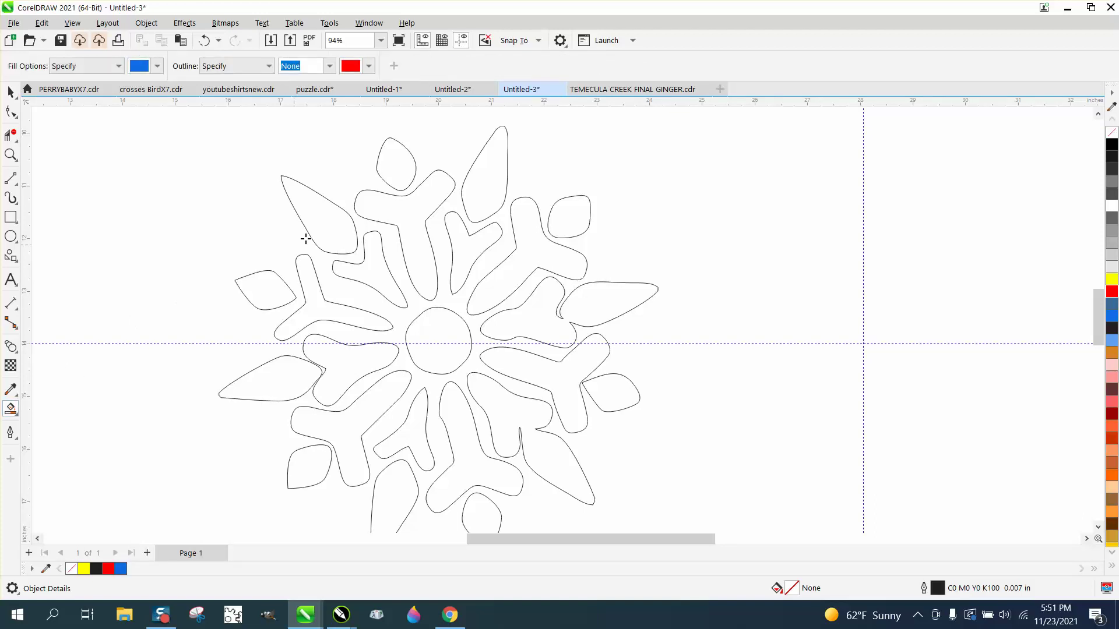
left_click(330, 216)
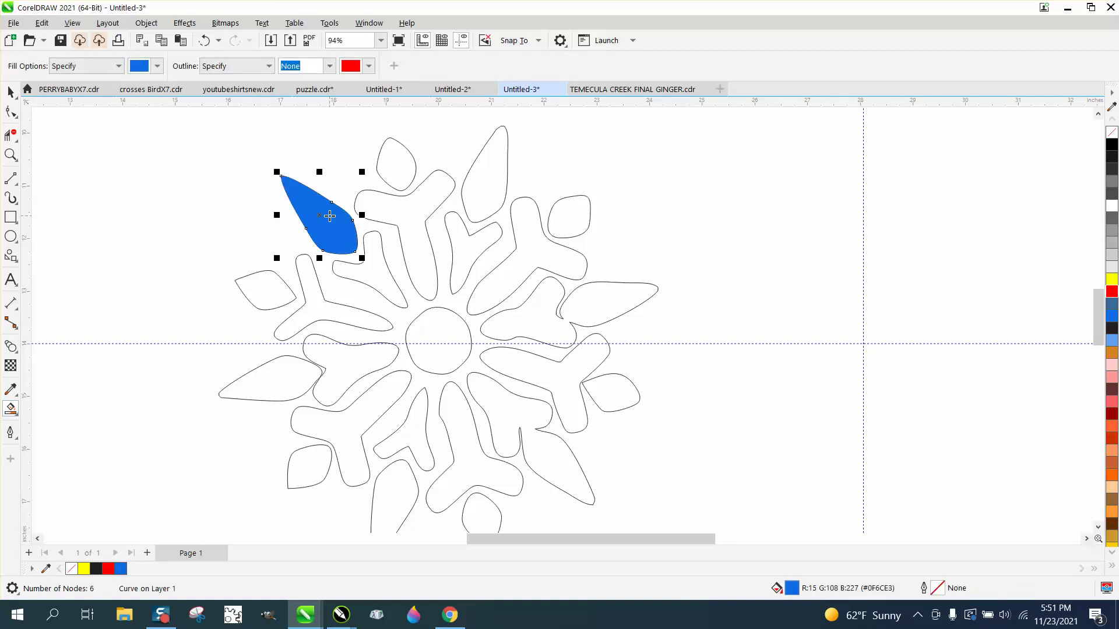
key("Right")
left_click(371, 245)
key("Right")
left_click(405, 213)
key("Right")
left_click(400, 176)
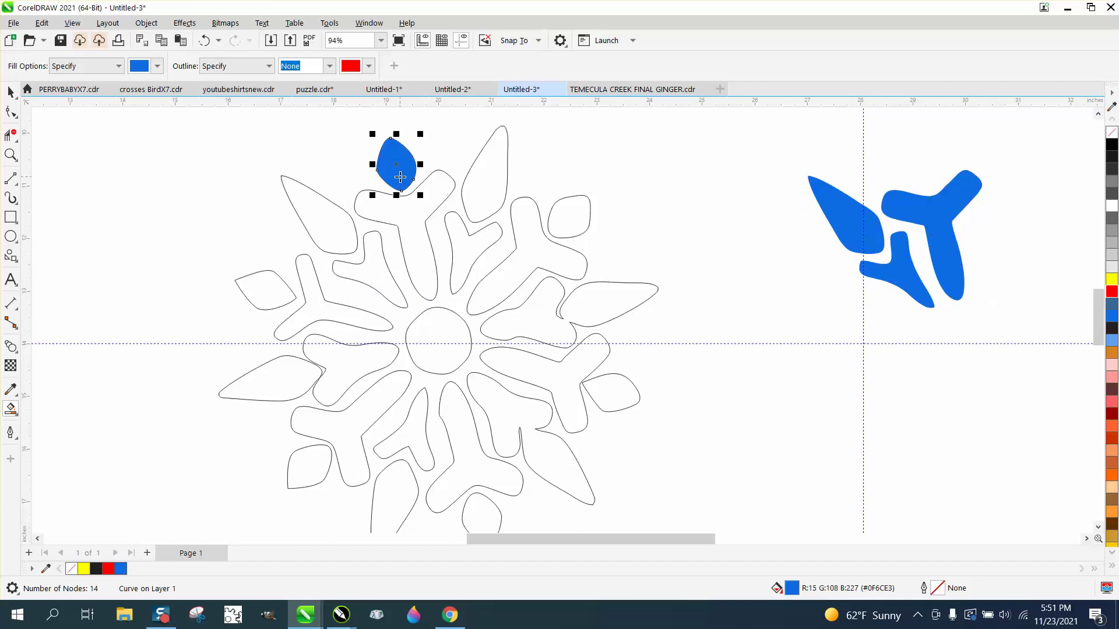
key("Right")
scroll(376, 211, "down", 2)
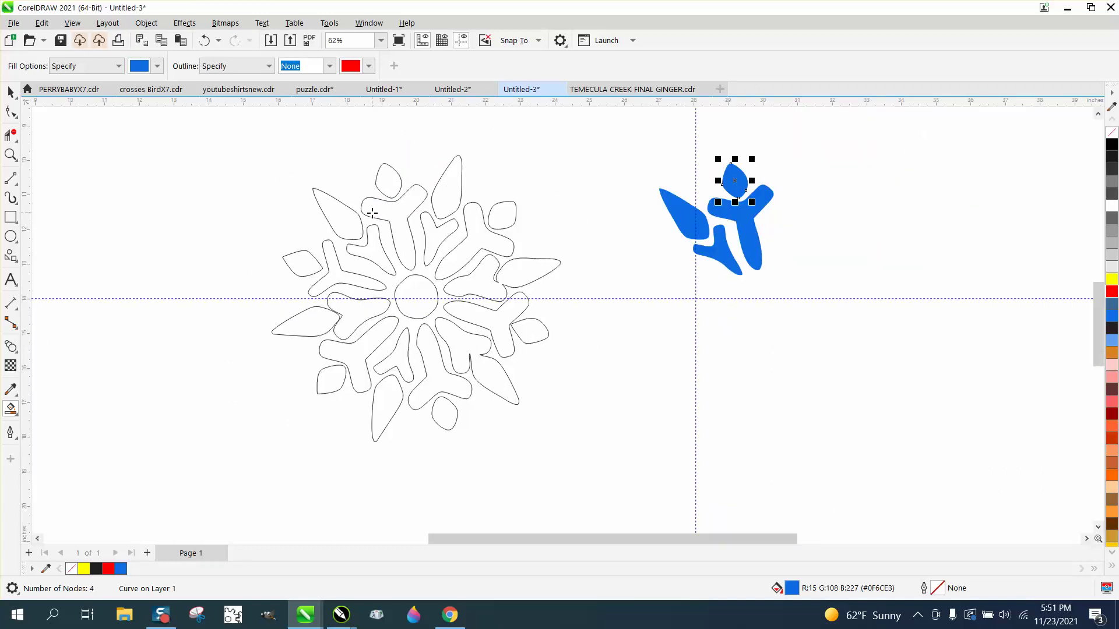
Step: Nudge the outlined snowflake 10 in down and the four blue pieces 10 in left
left_click(10, 92)
left_click_drag(262, 150, 586, 441)
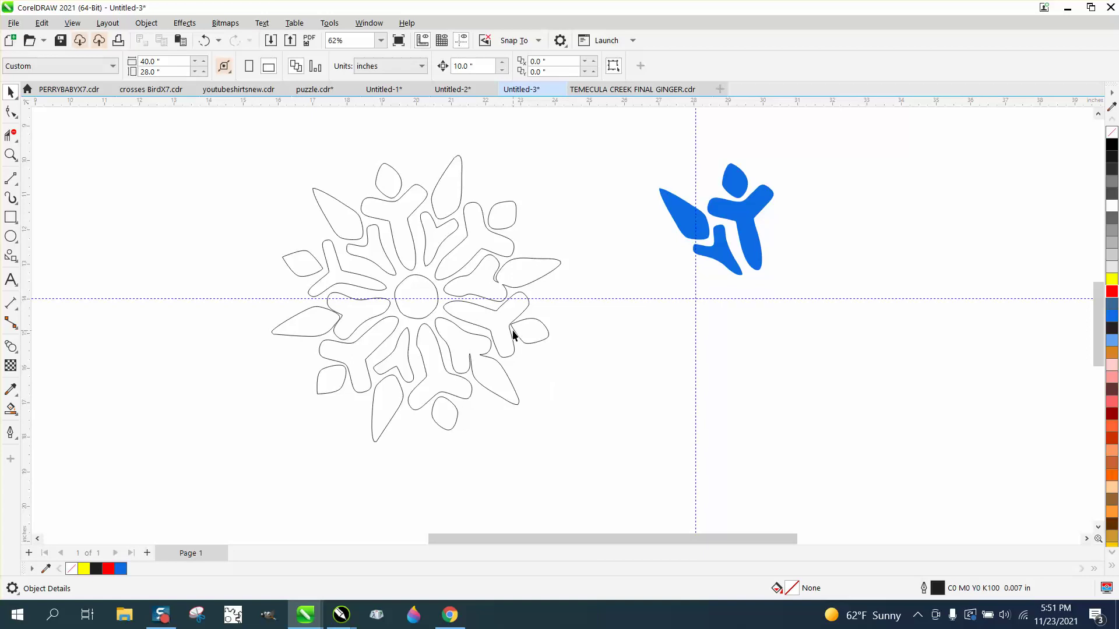
key("Down")
left_click_drag(623, 154, 810, 309)
key("Left")
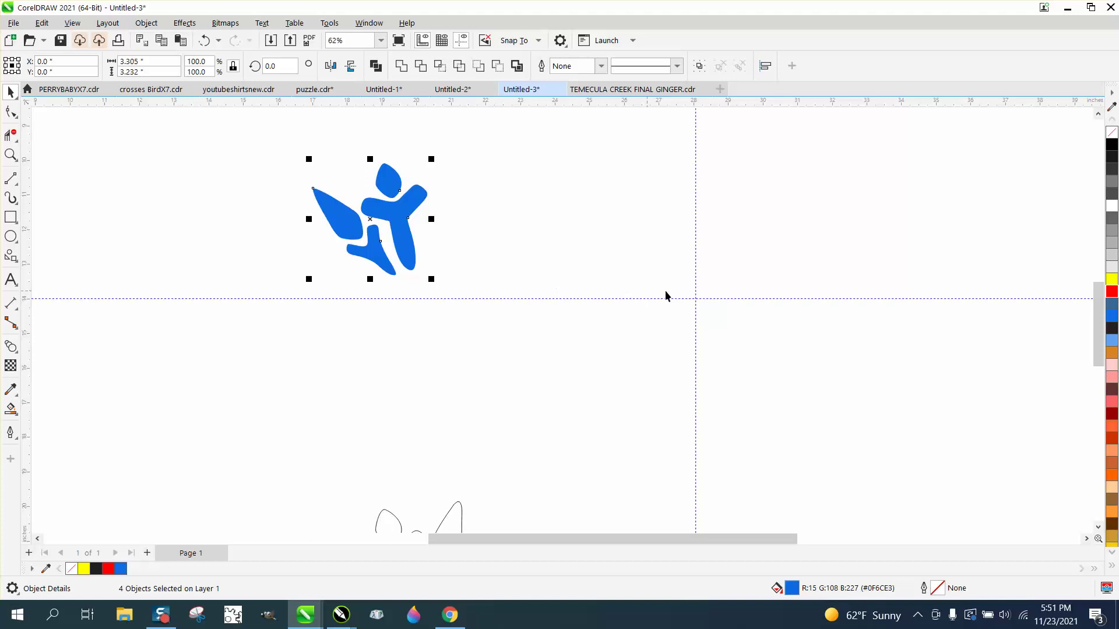
Step: Centre the vertical guideline on the page again, at X 20 in
left_click(697, 283)
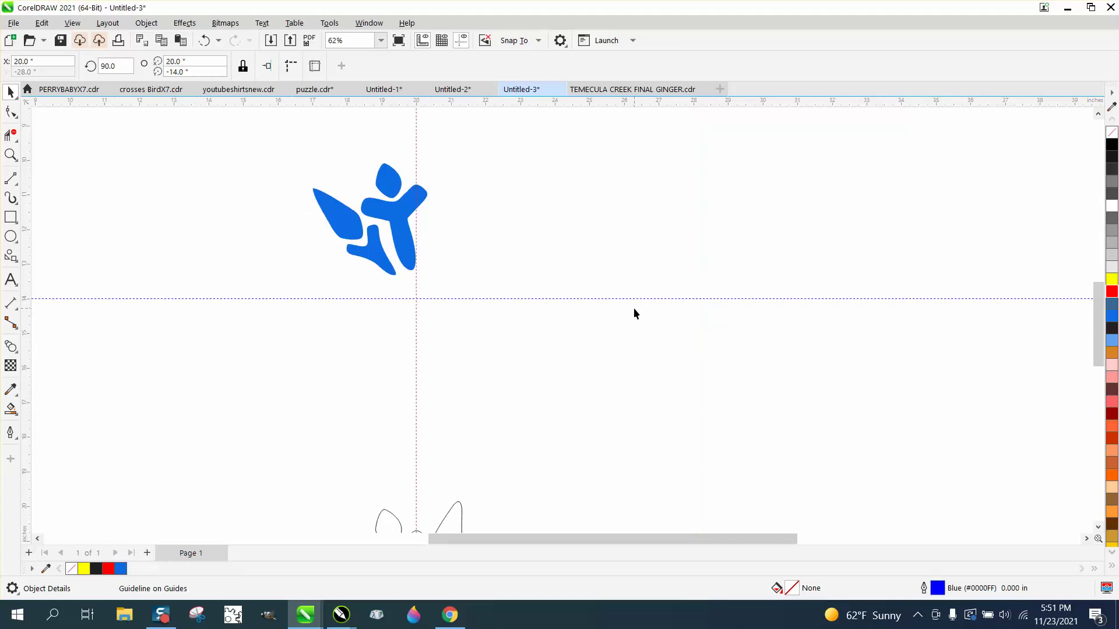
left_click(10, 154)
left_click_drag(278, 160, 477, 316)
left_click(12, 93)
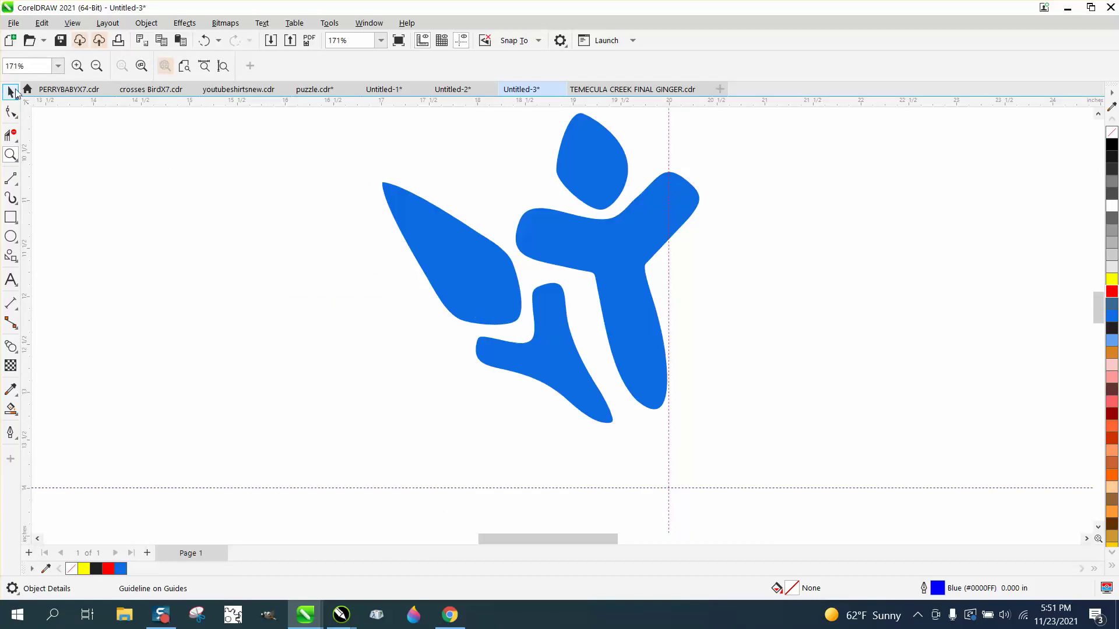
left_click(324, 220)
scroll(386, 219, "down", 7)
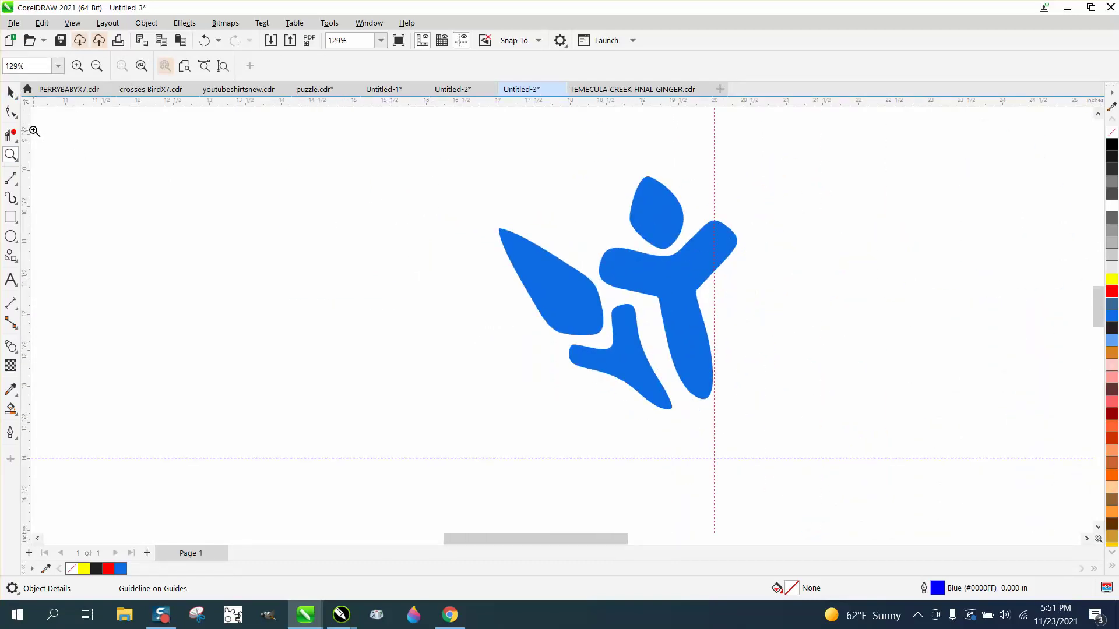
Step: Remove the fill from the four blue pieces and give them a red outline
left_click(10, 92)
left_click_drag(454, 153, 852, 425)
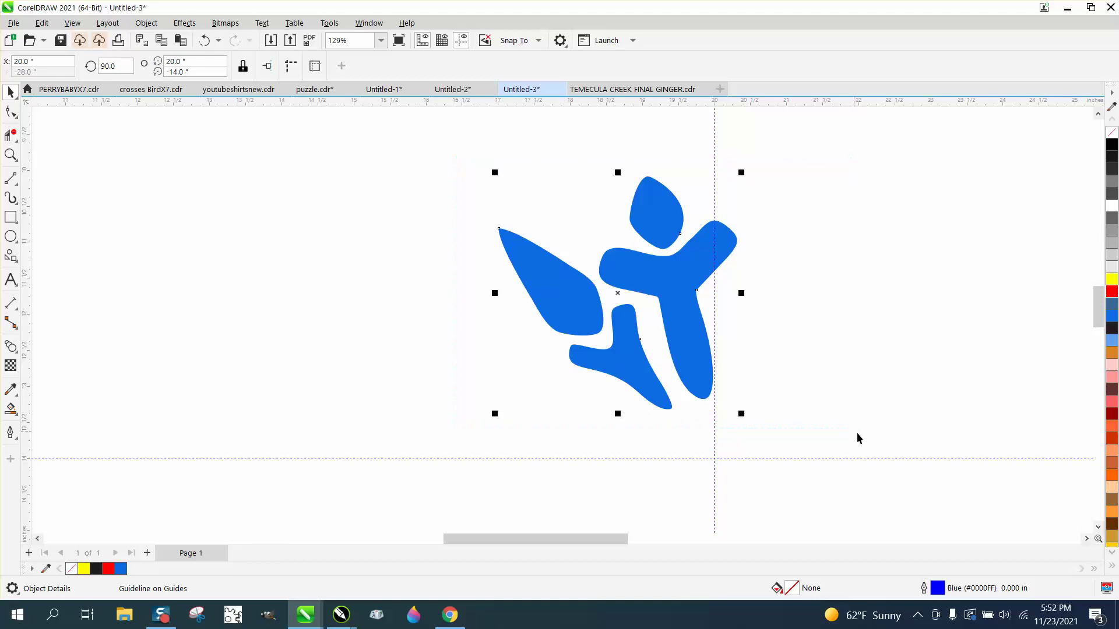
left_click(1112, 133)
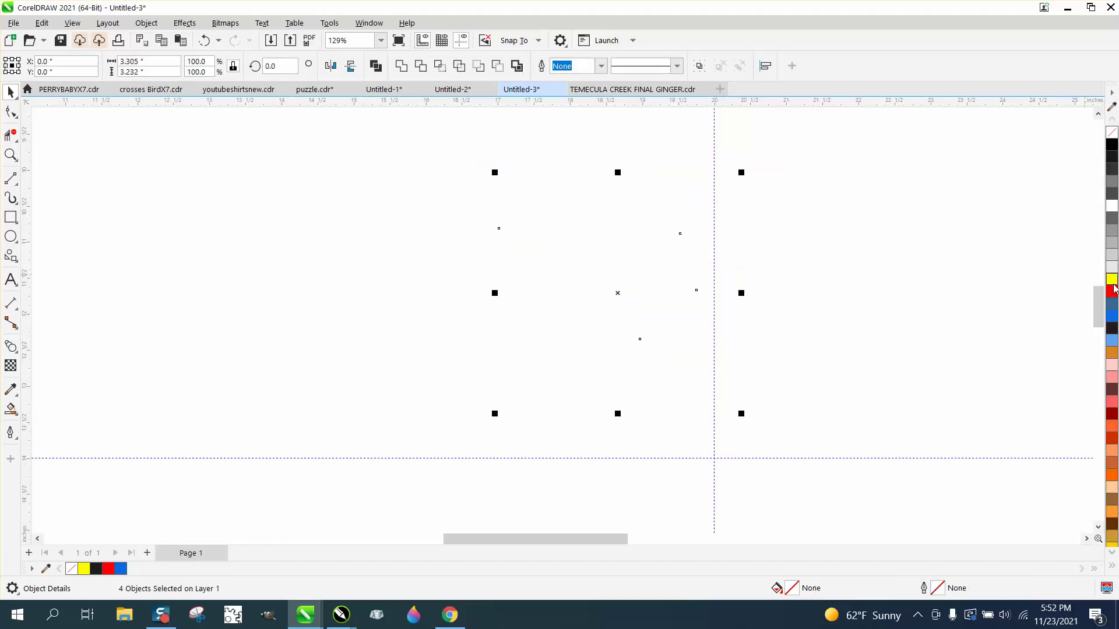
right_click(1112, 291)
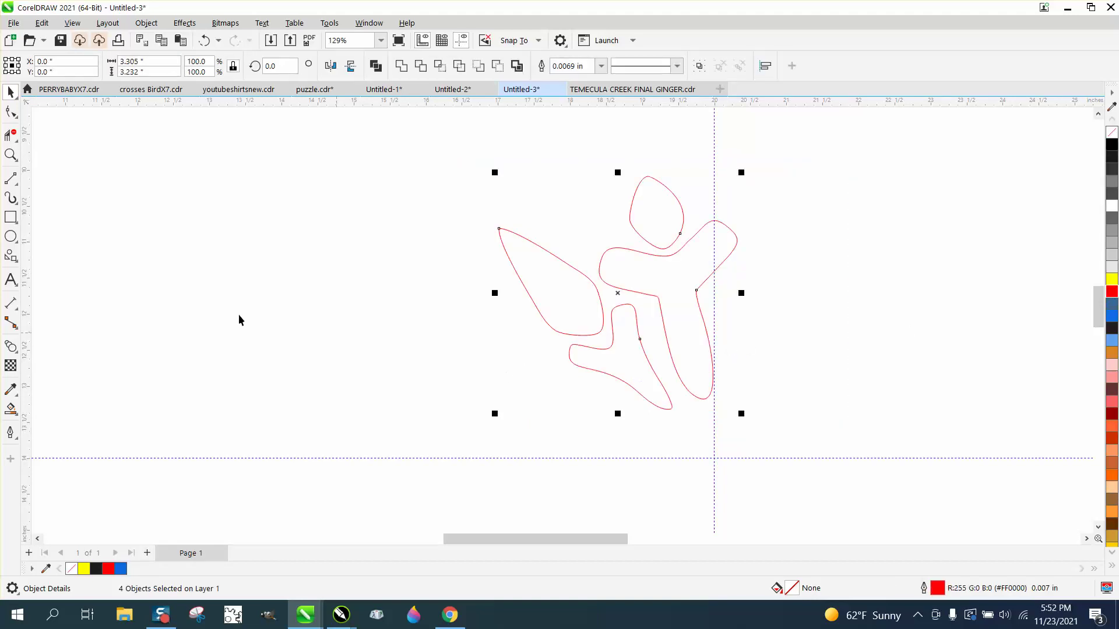
Step: Reshape the small forked piece by shifting its inner corner node and the node above it slightly right with the Shape tool
left_click(14, 159)
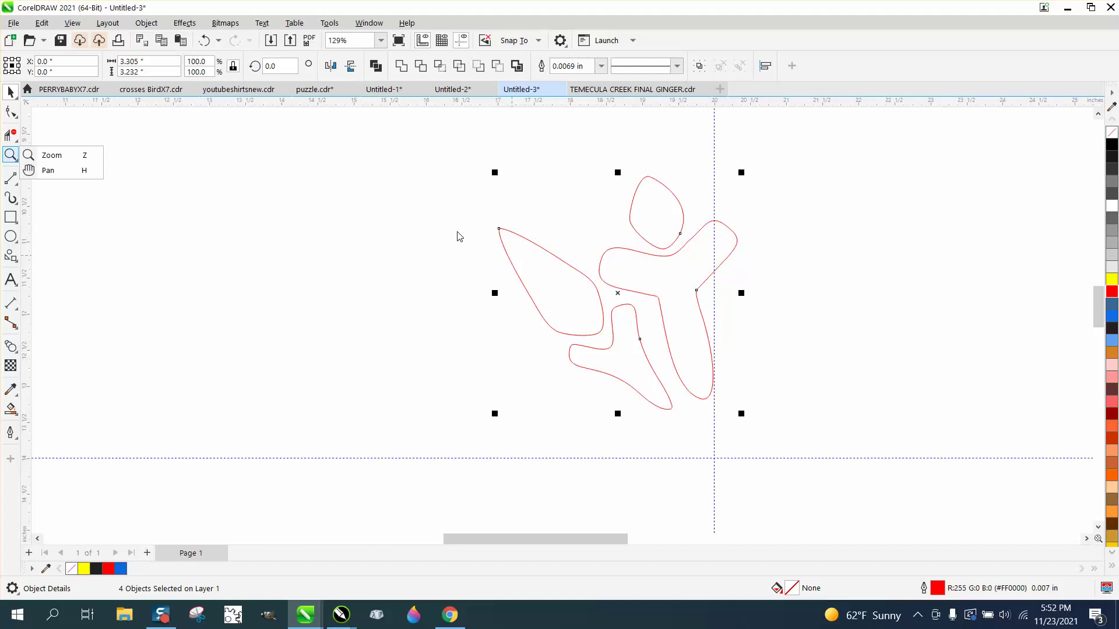
left_click(69, 157)
left_click_drag(500, 226, 788, 458)
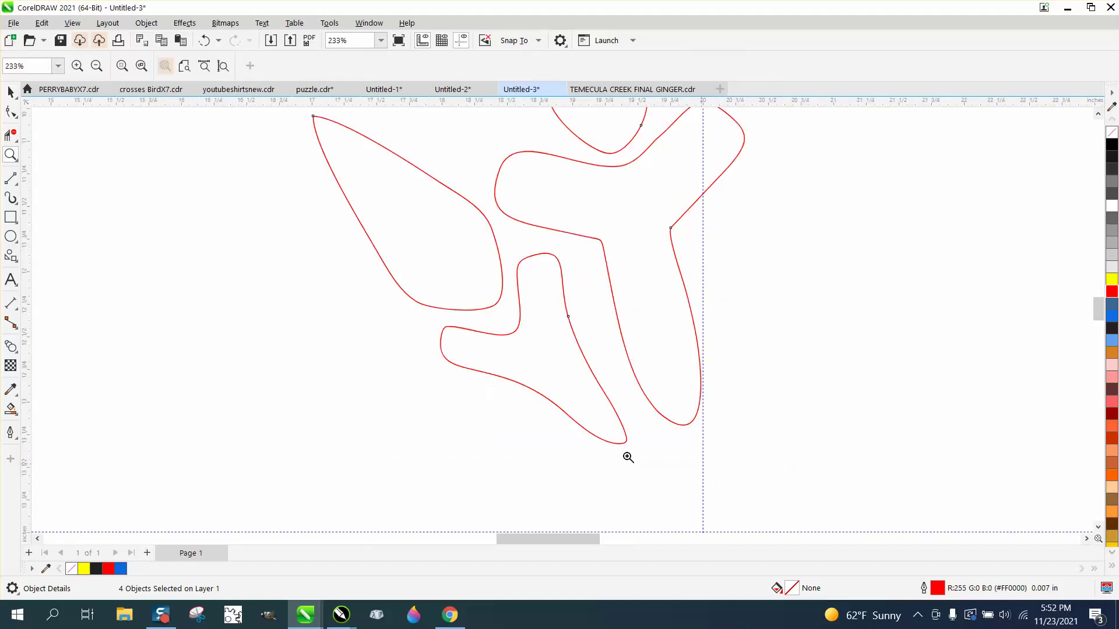
left_click(13, 113)
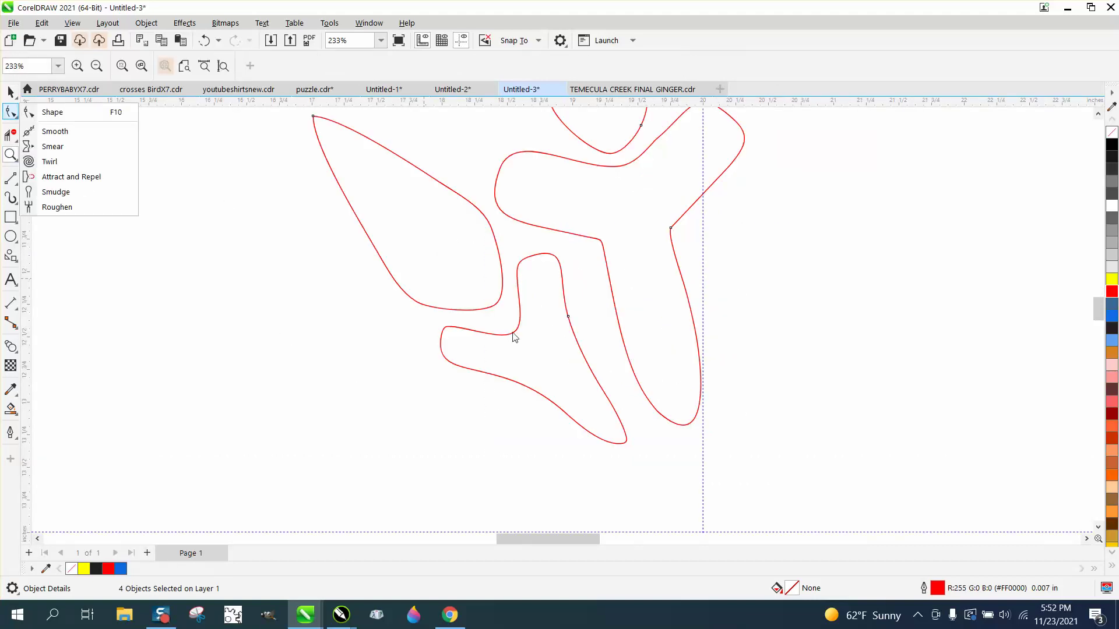
left_click(67, 113)
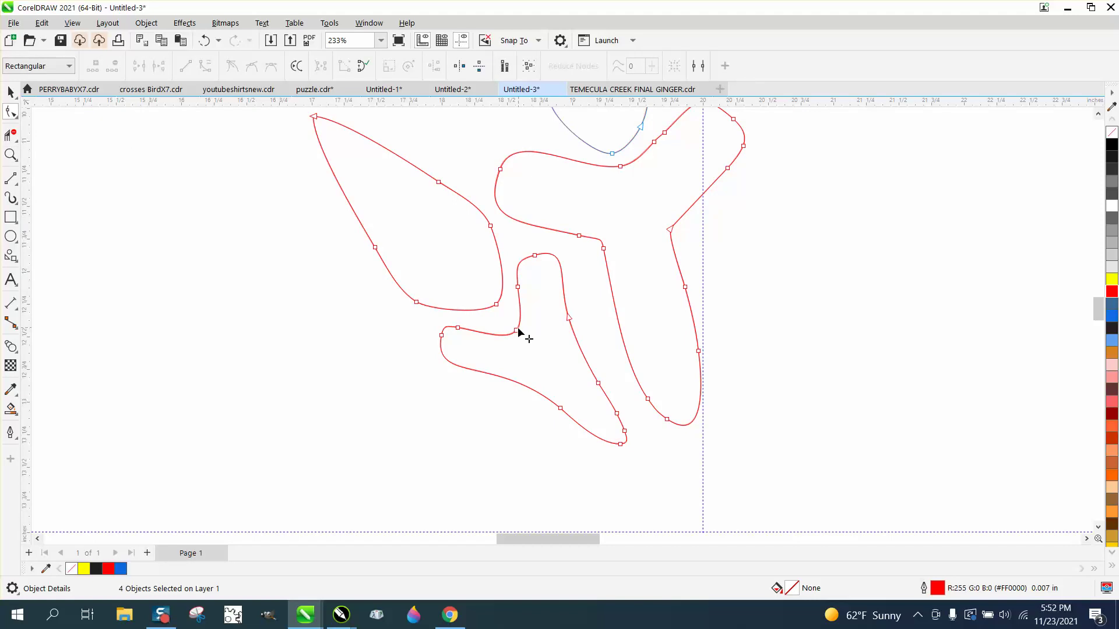
left_click_drag(518, 331, 530, 336)
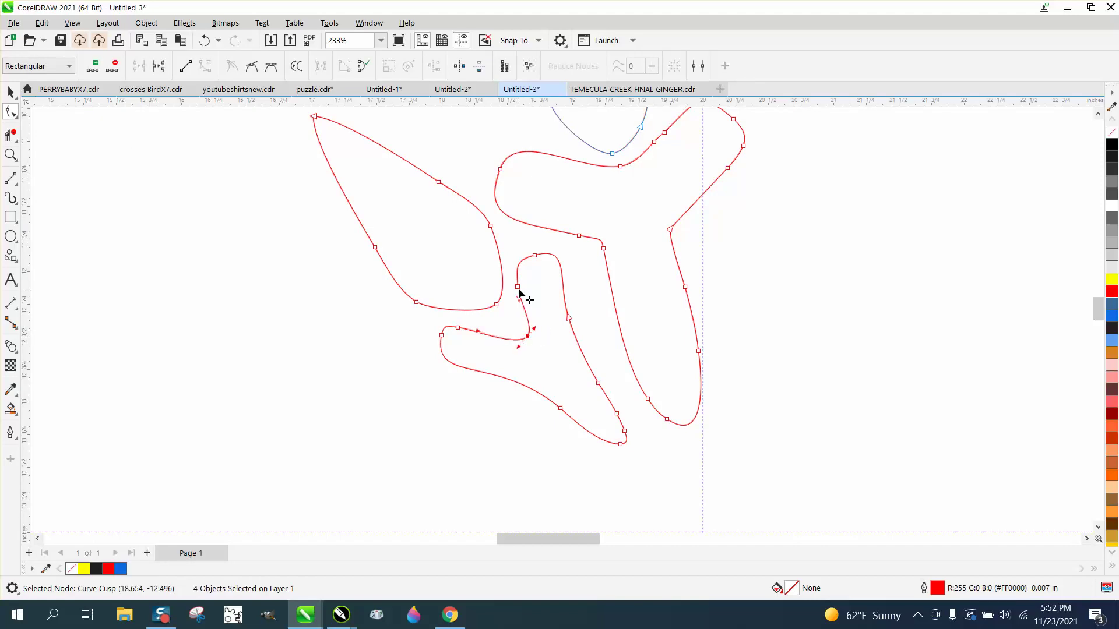
left_click_drag(518, 289, 526, 288)
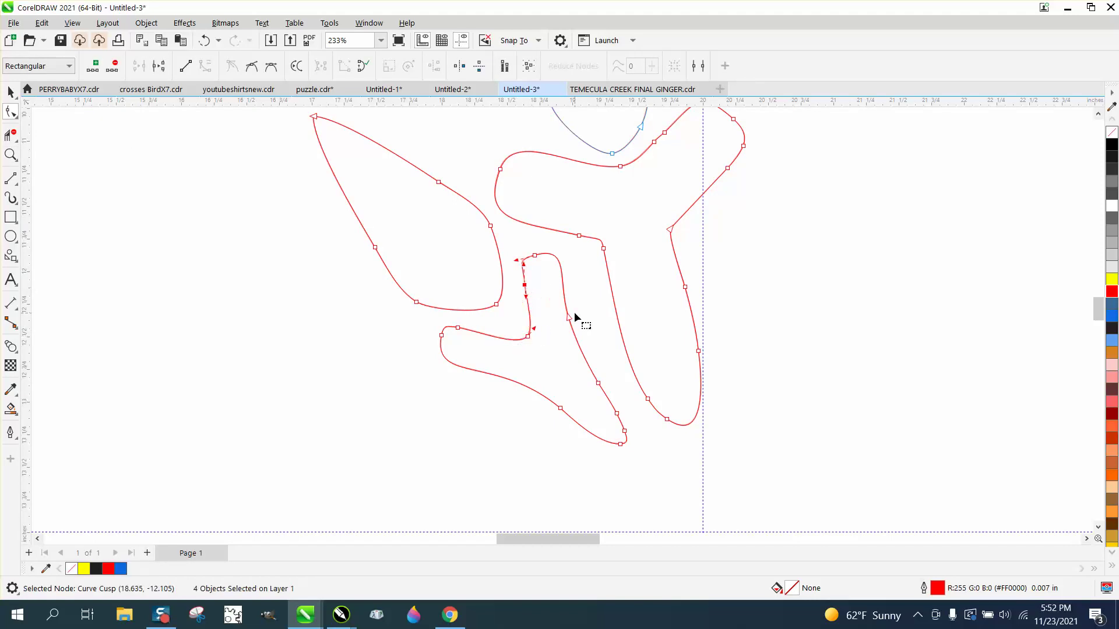
left_click(523, 264)
Step: Delete surplus nodes at the Y-shaped piece's lower tip and upper arm, and along both long sides of the pointed leaf
left_click(667, 420)
left_click(689, 424)
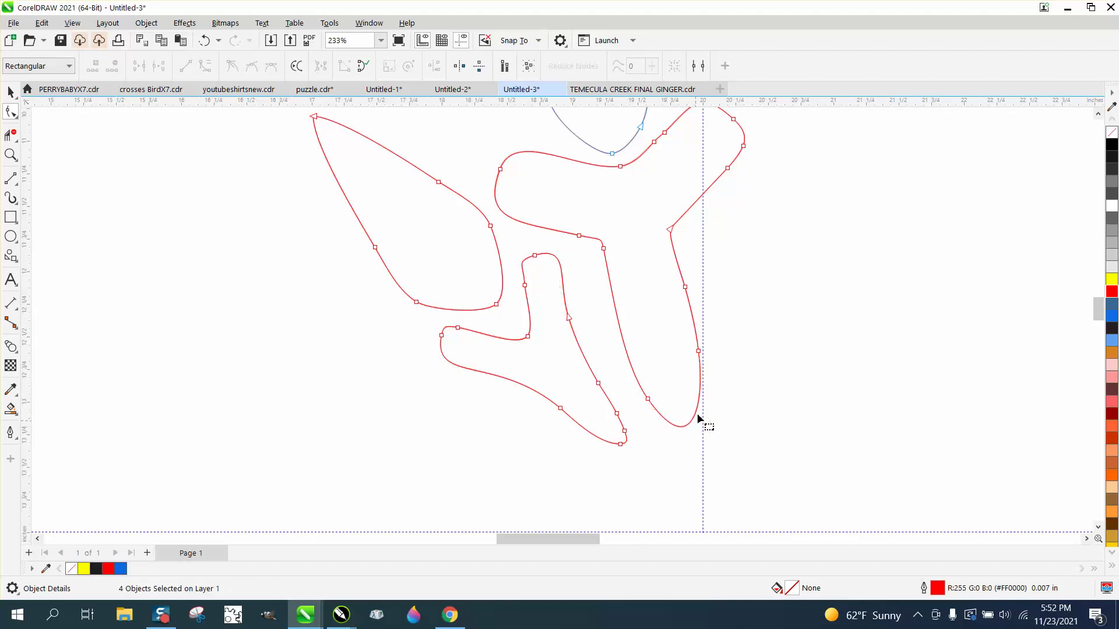
scroll(667, 337, "down", 2)
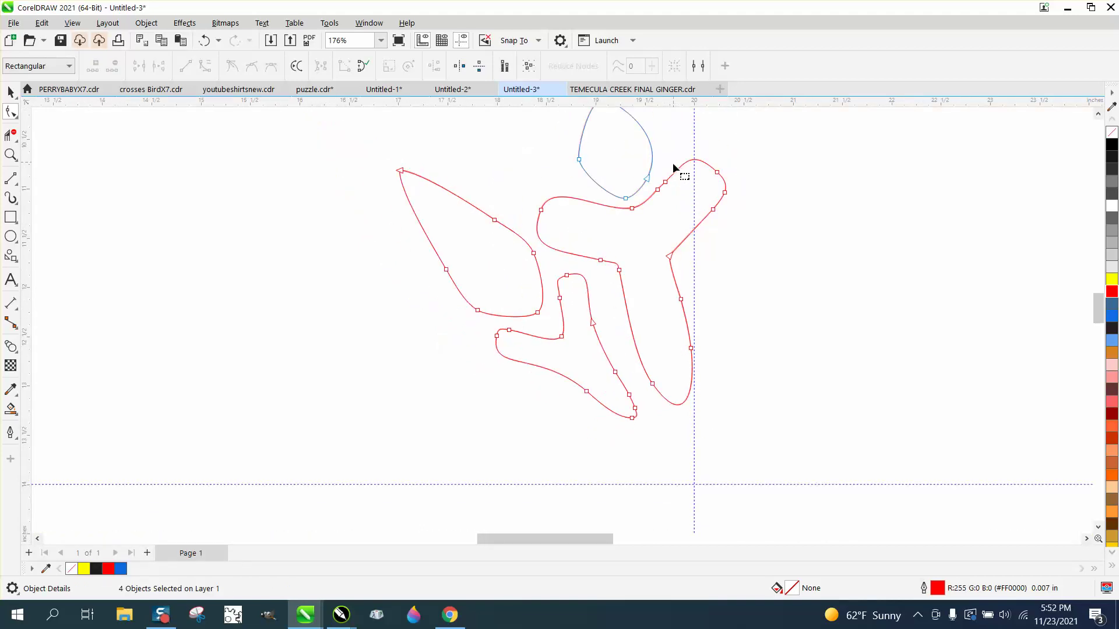
left_click(667, 194)
left_click(681, 216)
left_click_drag(507, 211, 434, 276)
key("Delete")
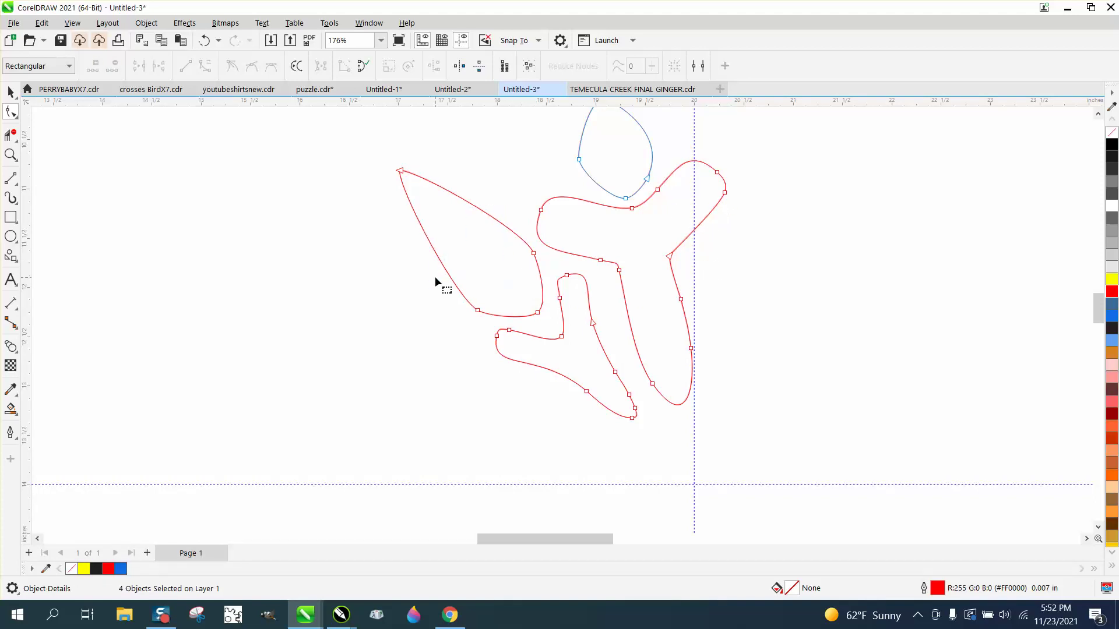
Step: Delete the small forked piece's inner corner node and the adjacent node on either side of it
left_click_drag(567, 350, 570, 351)
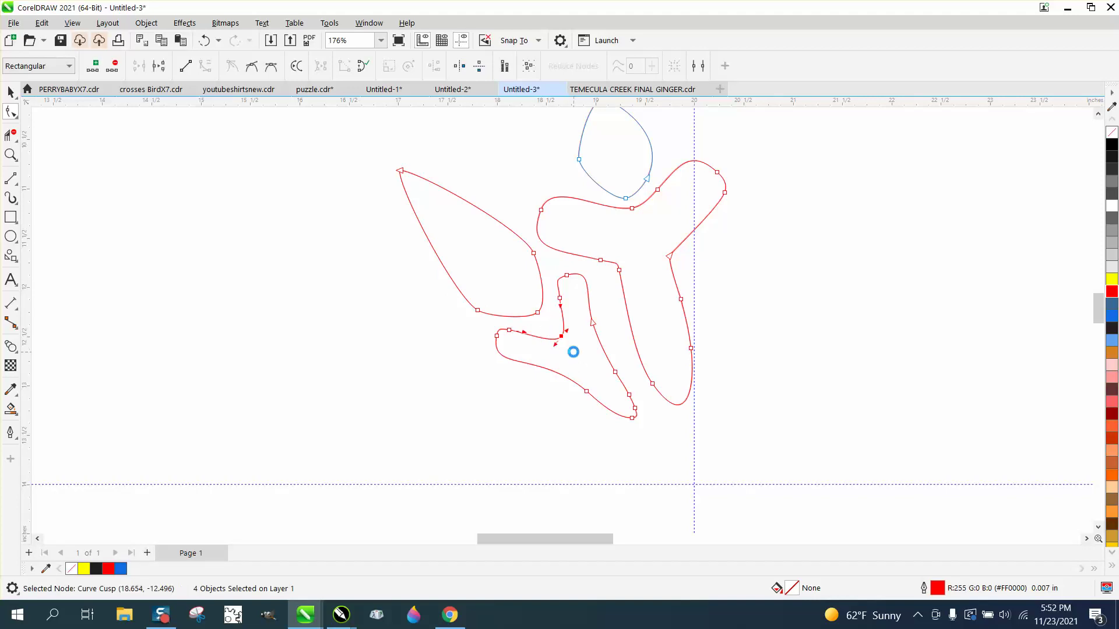
key("Delete")
left_click(511, 331)
key("Delete")
left_click(561, 299)
key("Delete")
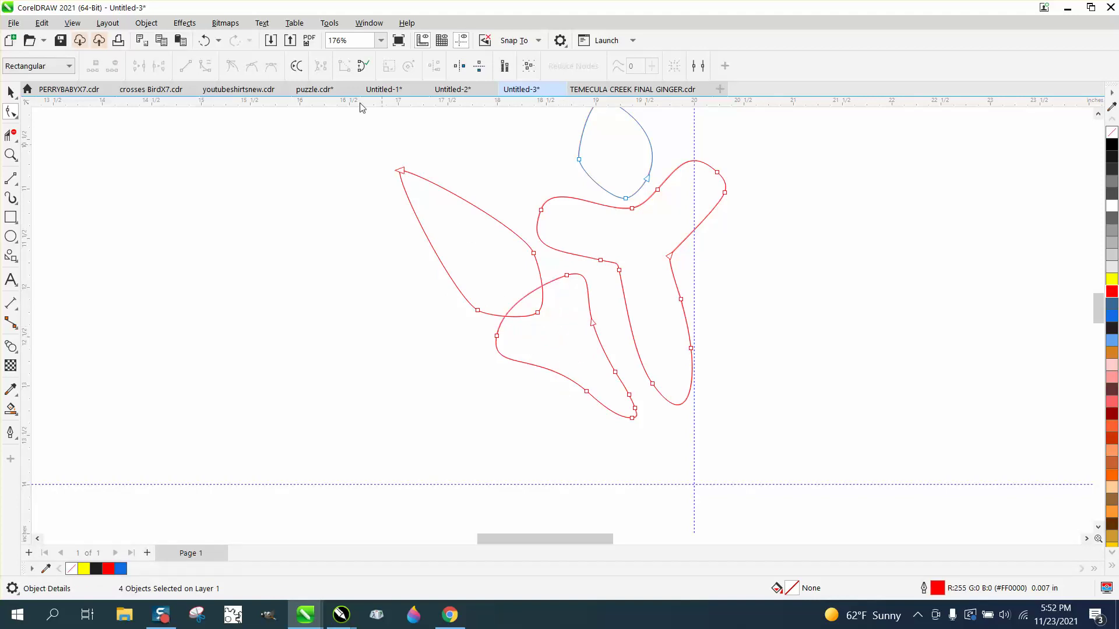
Step: Undo the last node deletions on the small forked piece and group the four red pieces
left_click(203, 40)
left_click(203, 41)
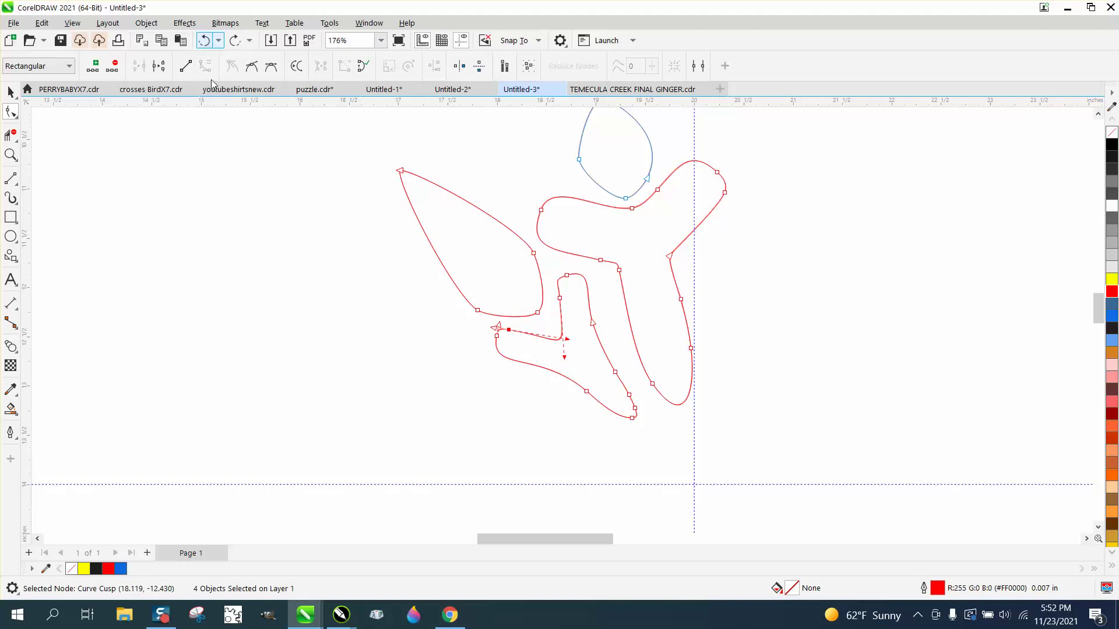
left_click(11, 91)
scroll(452, 277, "down", 1)
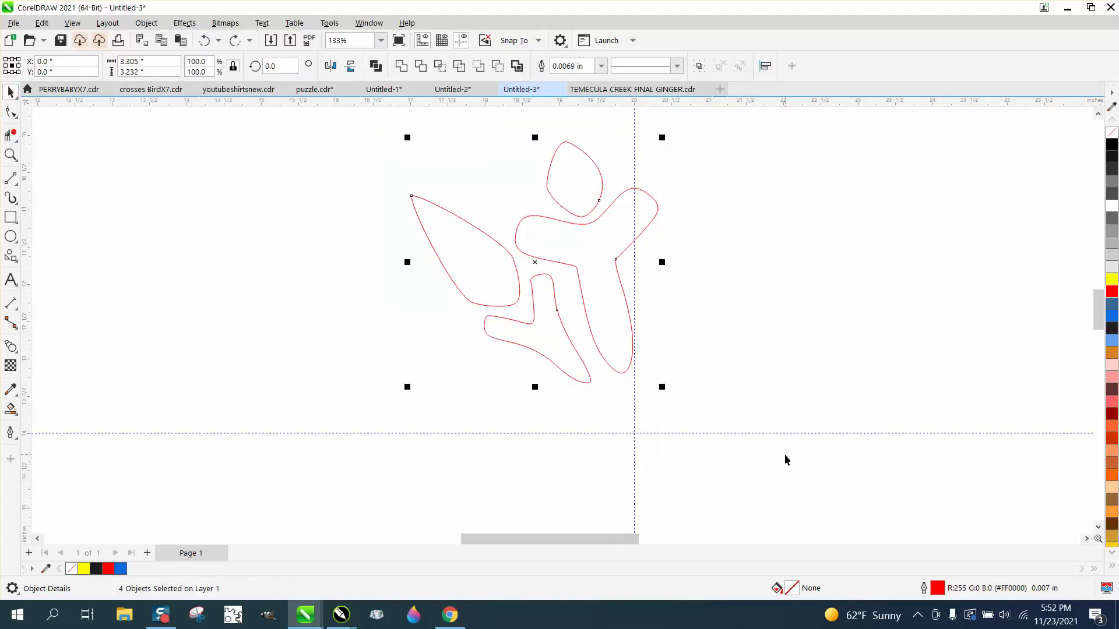
key("ctrl+g")
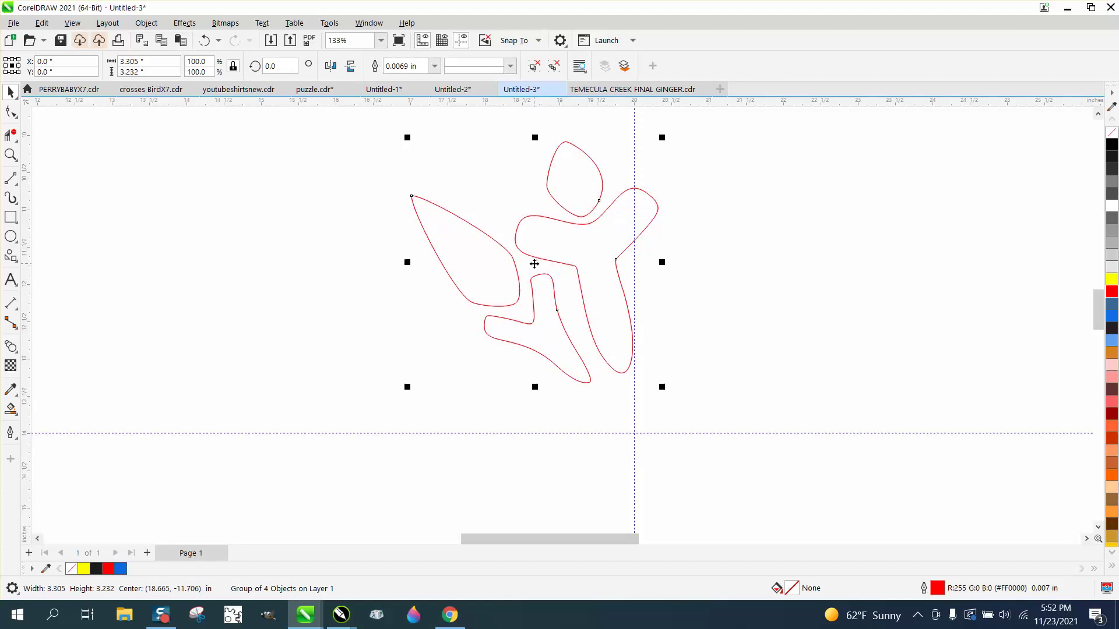
Step: Move the group's centre of rotation to the intersection of the two guidelines below it
left_click(535, 264)
left_click_drag(534, 264, 631, 433)
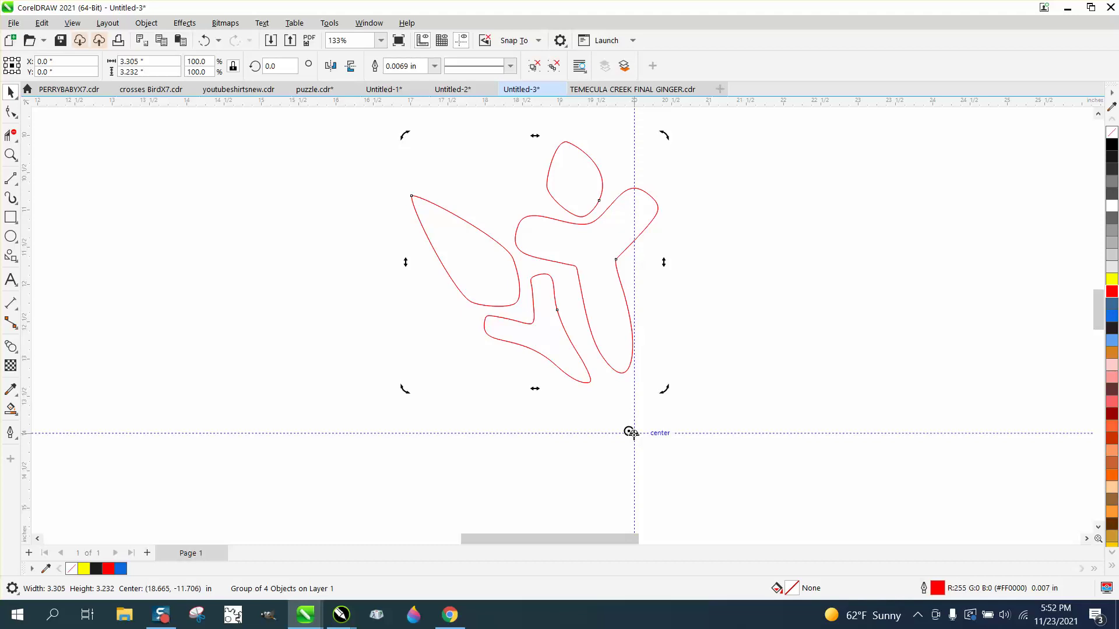
left_click(585, 295)
left_click(583, 295)
Step: Create a duplicate of the group rotated 60 degrees about its relocated centre of rotation
scroll(531, 322, "down", 1)
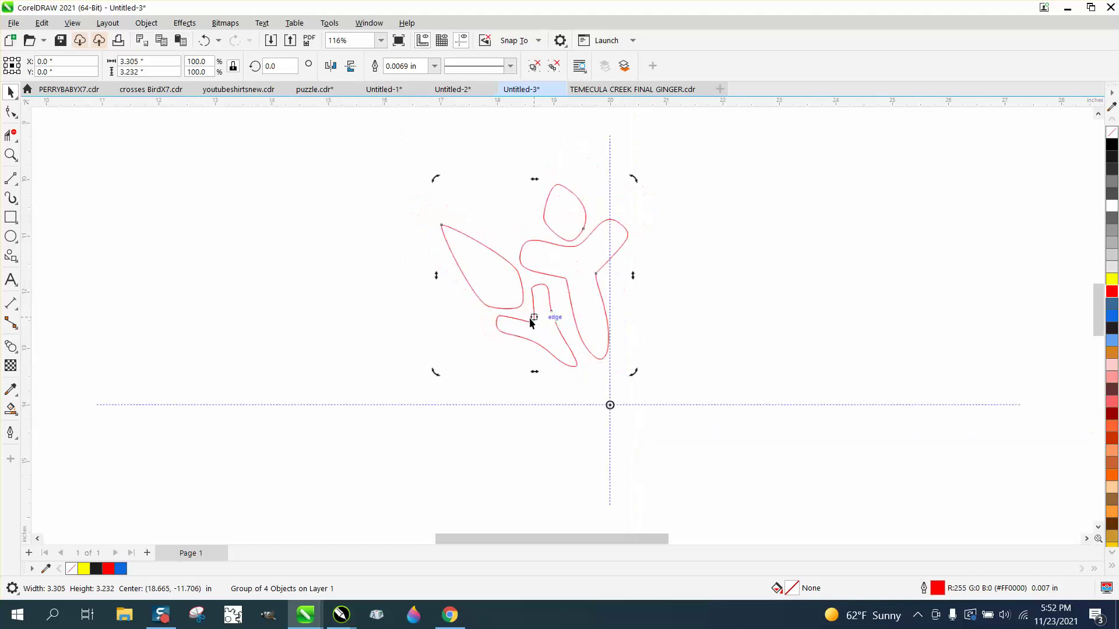
scroll(531, 322, "down", 8)
scroll(538, 359, "down", 4)
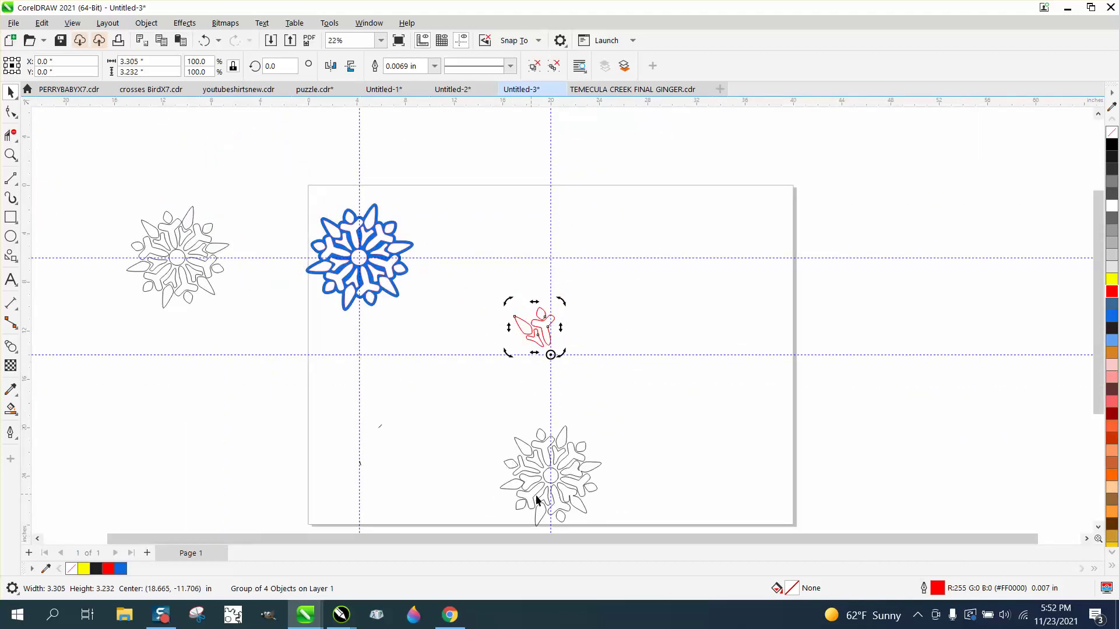
left_click(10, 155)
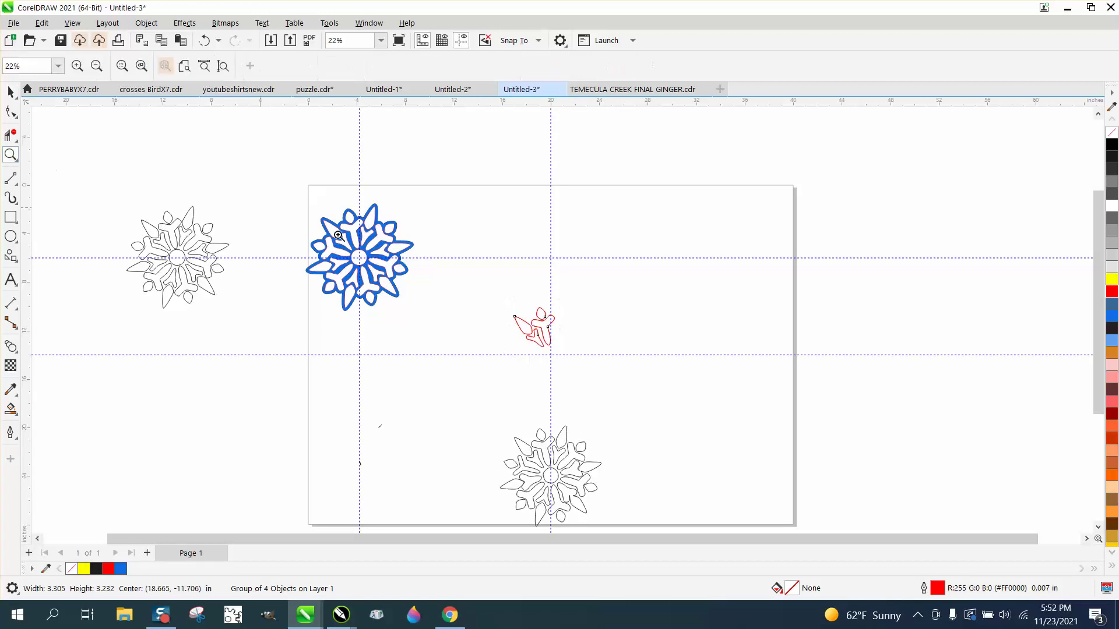
left_click_drag(460, 282, 671, 411)
left_click(10, 92)
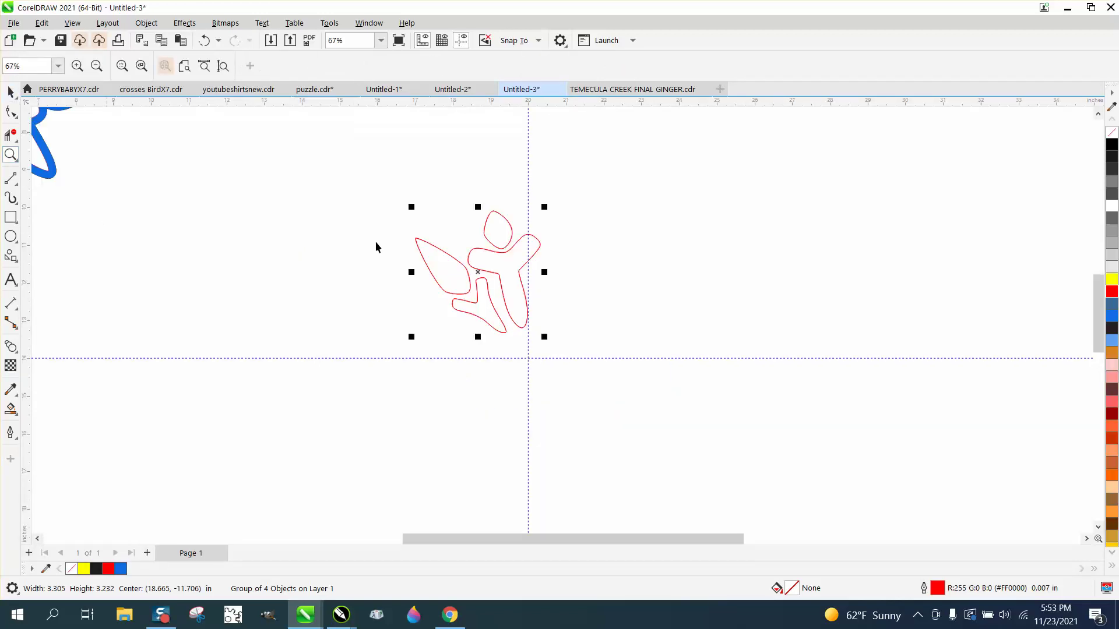
left_click(488, 269)
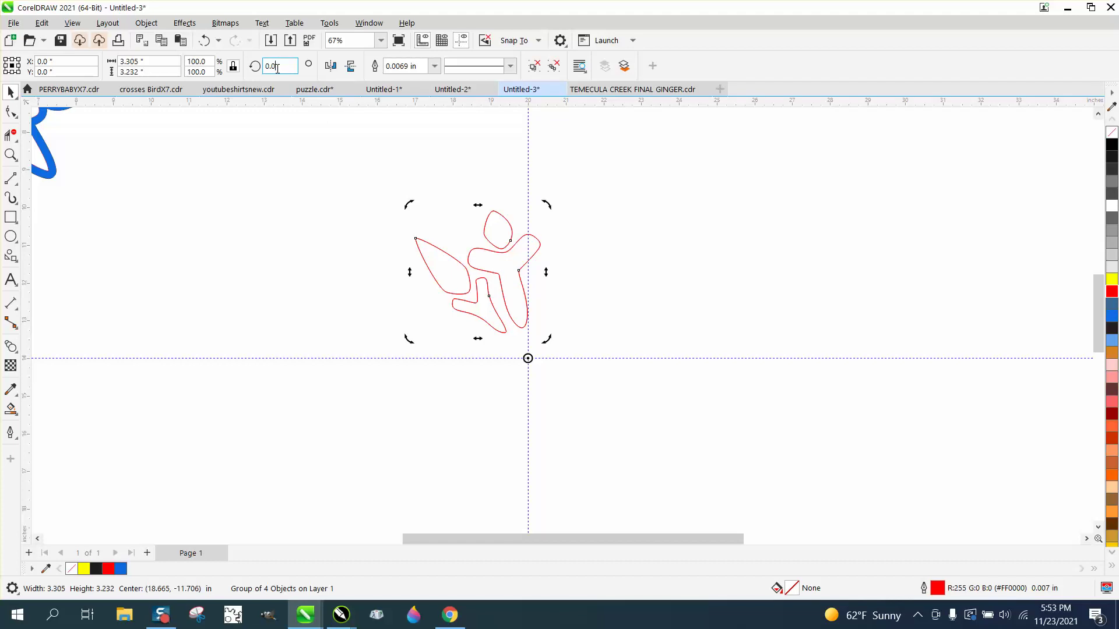
left_click_drag(277, 68, 253, 73)
type("60")
key("Return")
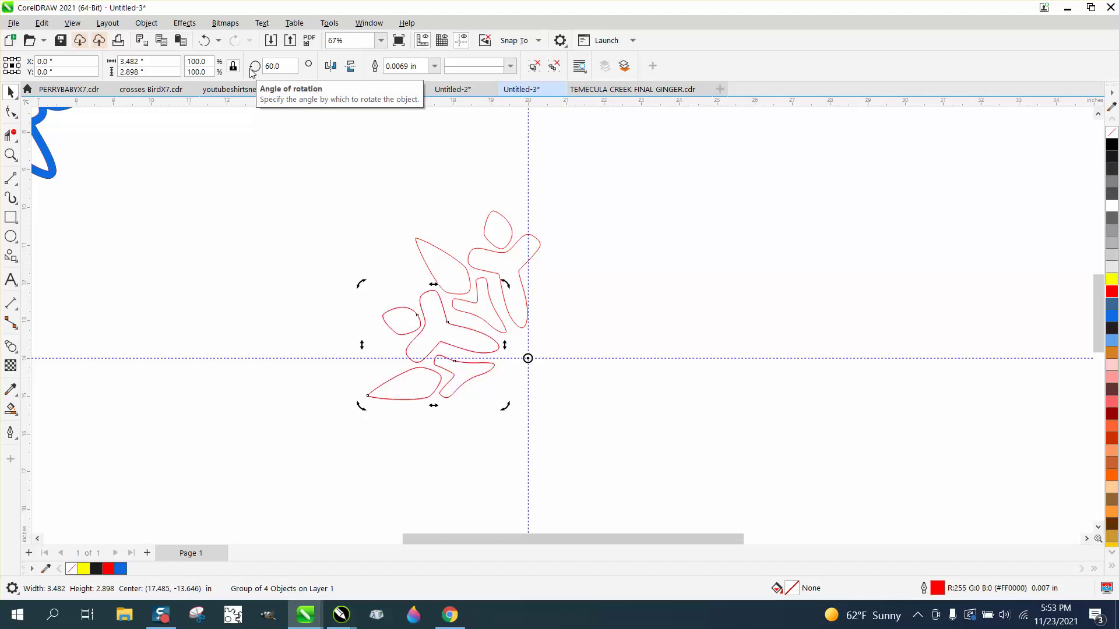
Step: Add another duplicate rotated to 120 degrees and repeat the rotation three more times to complete the six-part ring
left_click_drag(280, 67, 244, 70)
type("120")
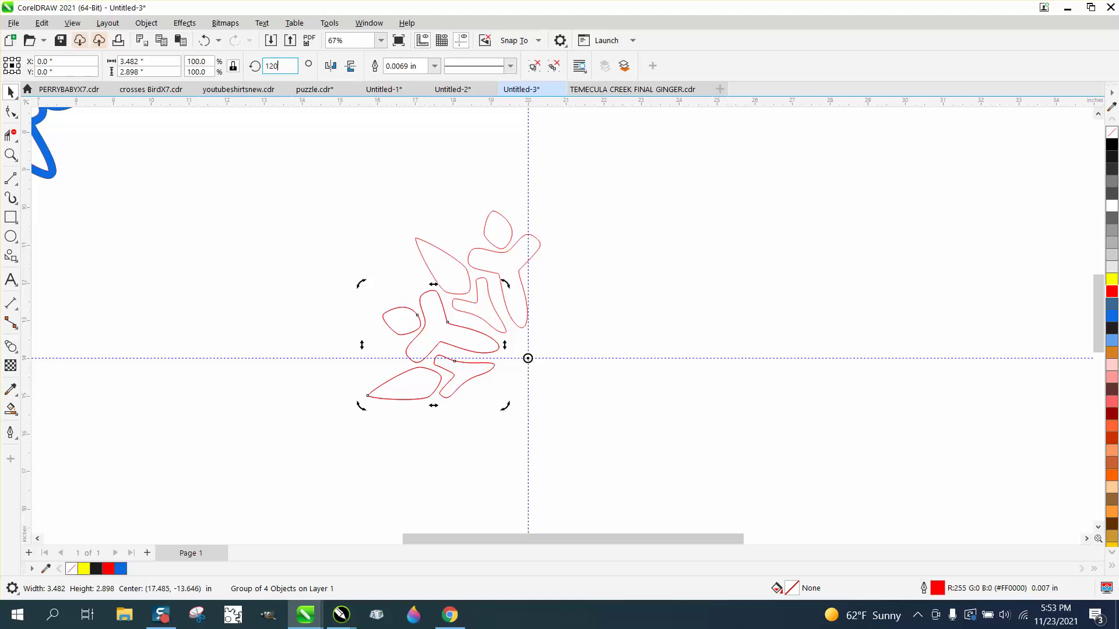
key("Return")
key("ctrl+r")
key("ctrl+r")
key("ctrl+r")
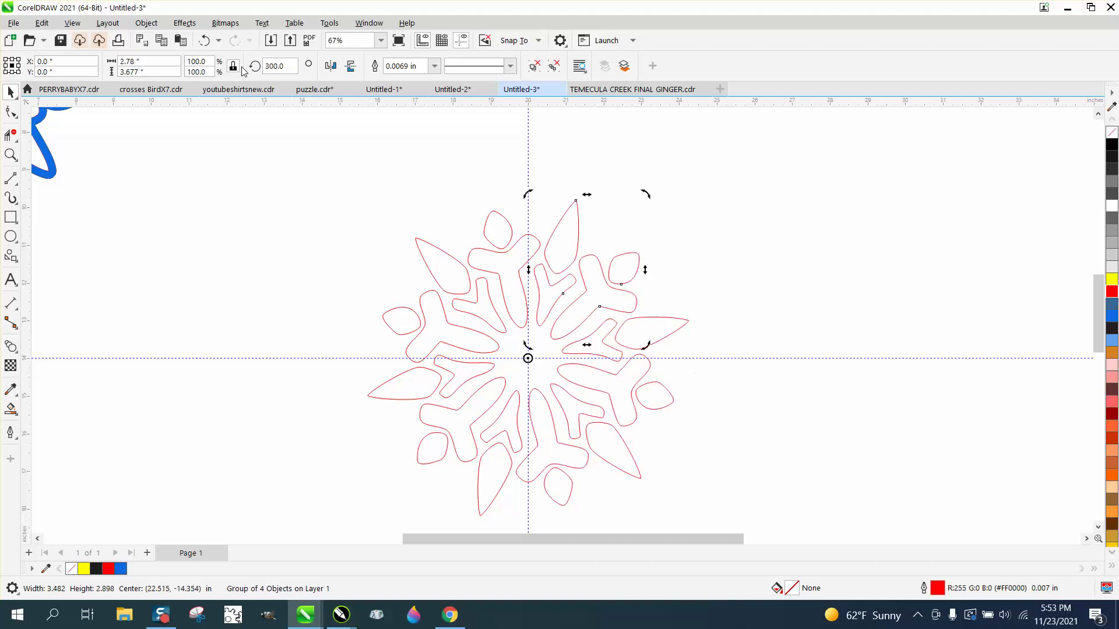
left_click(676, 256)
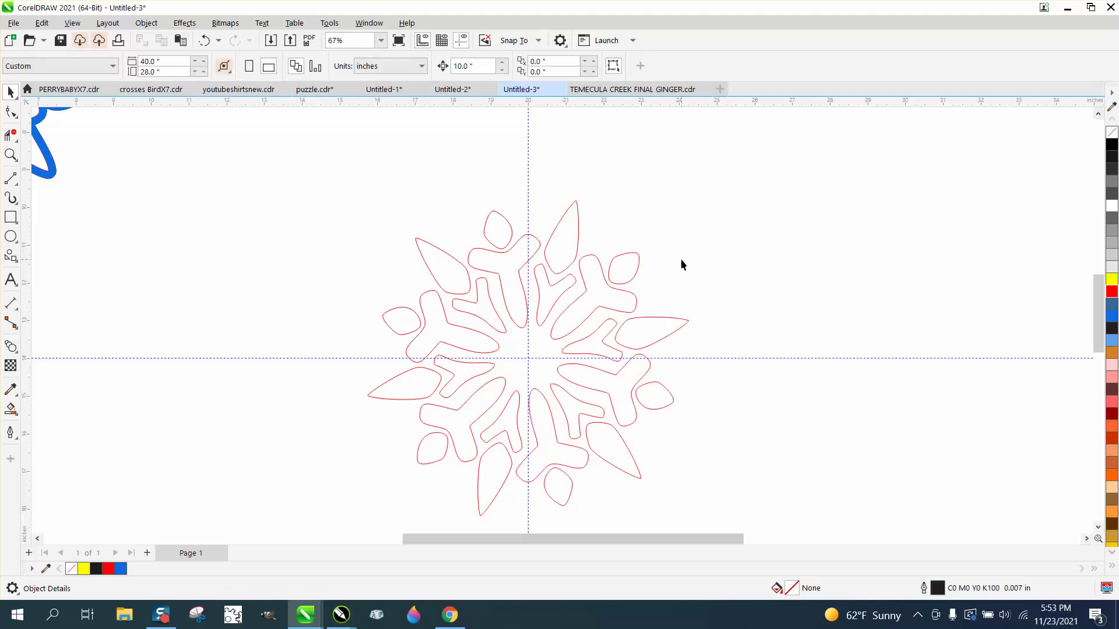
Step: Delete the vertical and horizontal guidelines crossing at the red snowflake's centre
scroll(641, 249, "down", 1)
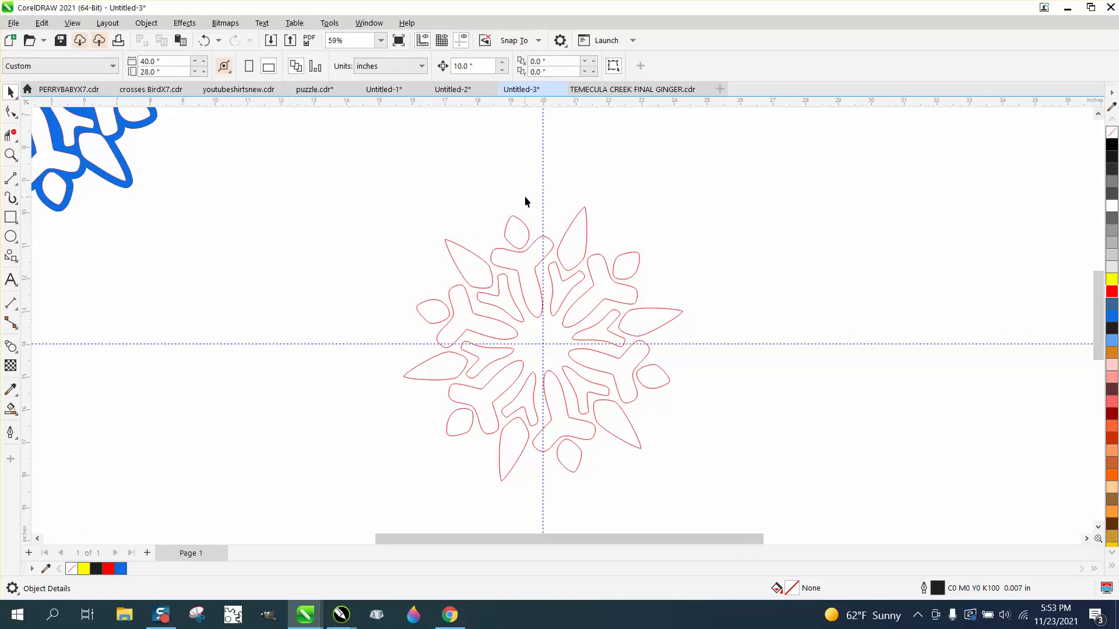
left_click(542, 186)
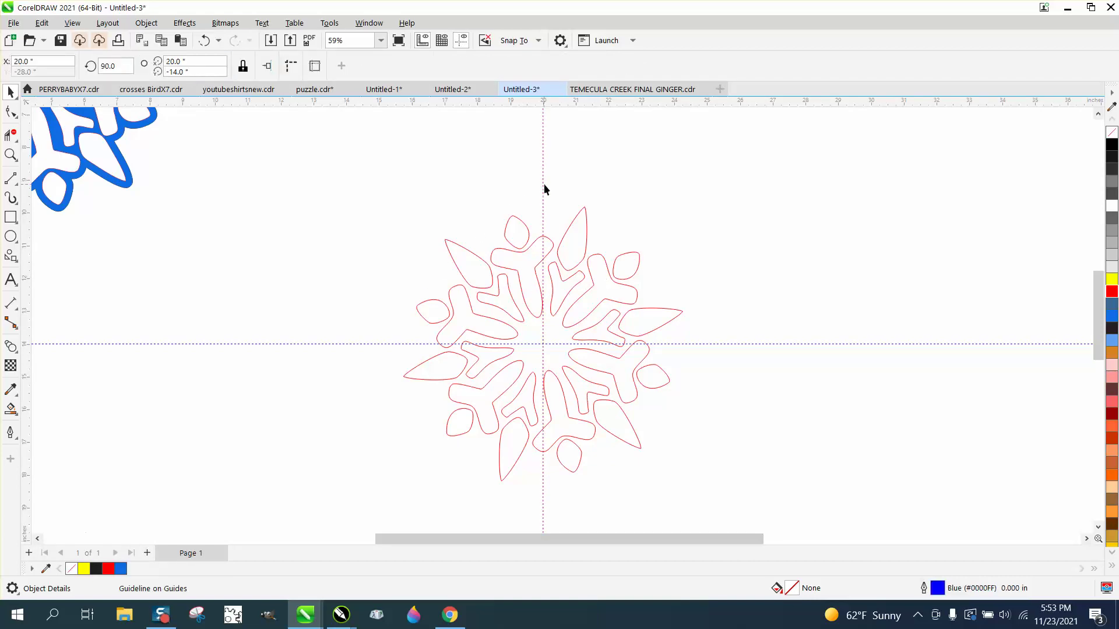
key("Delete")
left_click(702, 344)
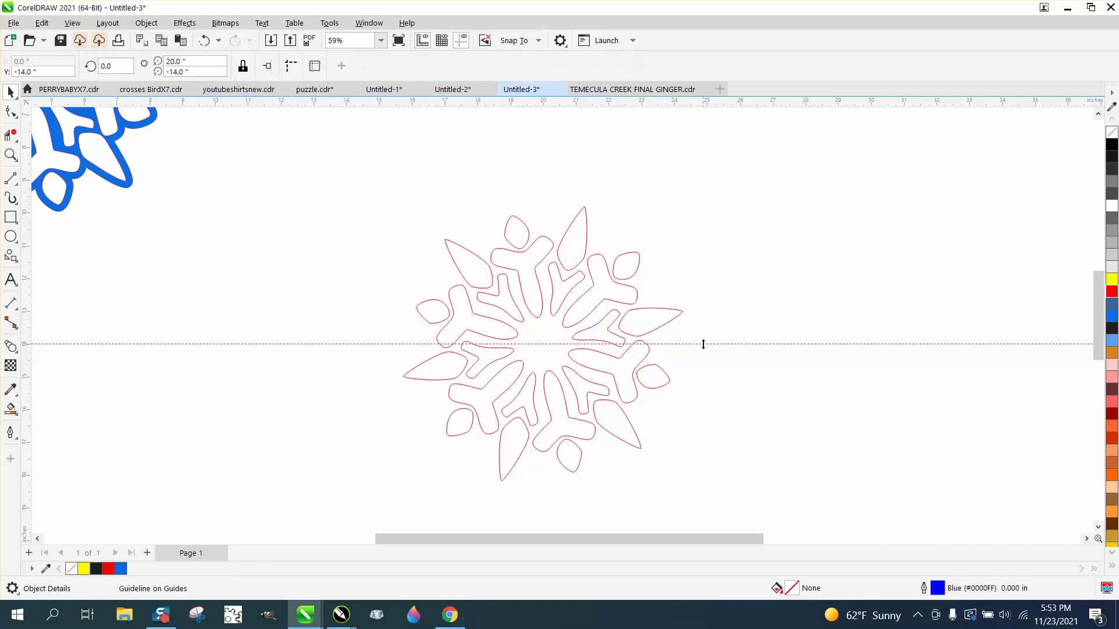
key("Delete")
Step: Draw a circle about 1.55 in across and centre it on the page, in the middle of the red snowflake
left_click(11, 236)
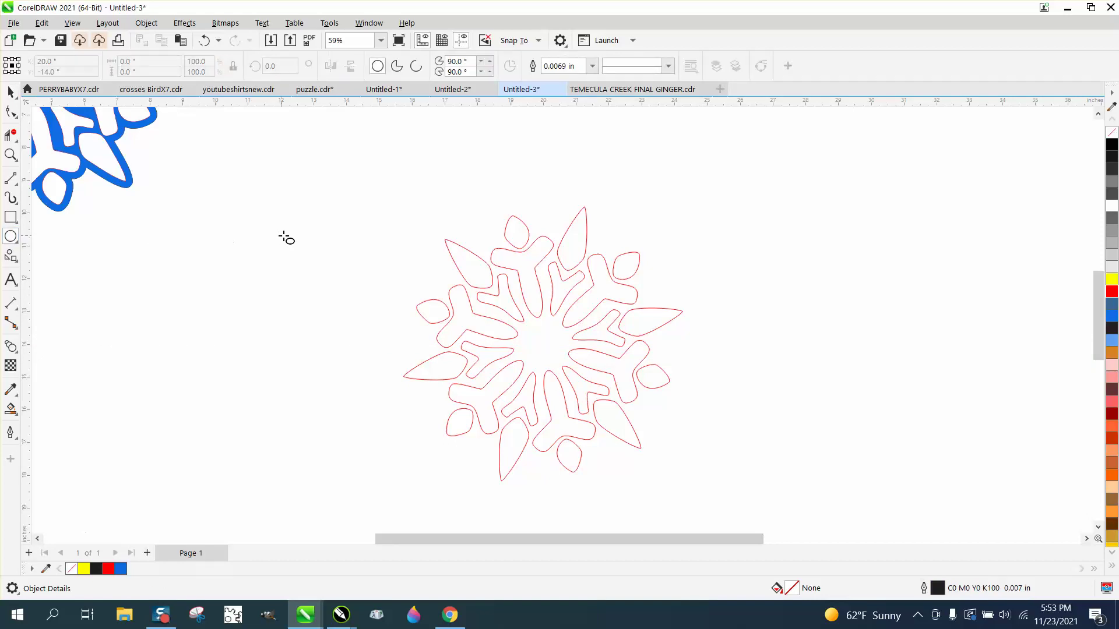
left_click_drag(310, 234, 257, 293)
key("p")
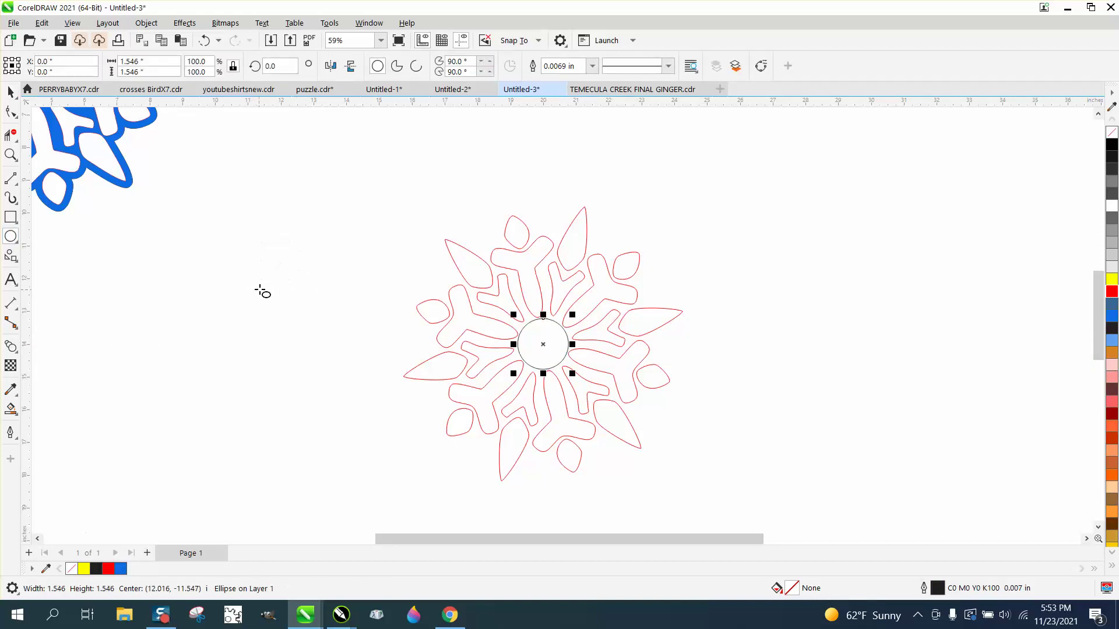
Step: Shrink the centre circle to about 1.27 in across so it clears the surrounding pieces, and give it a red outline
left_click(11, 154)
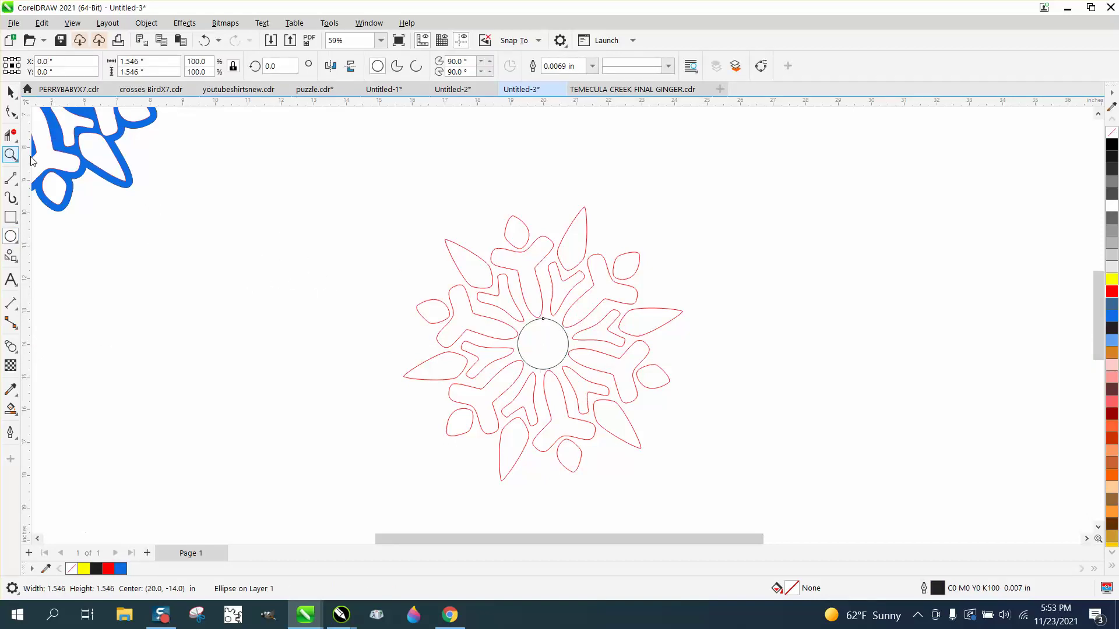
left_click_drag(471, 308, 664, 413)
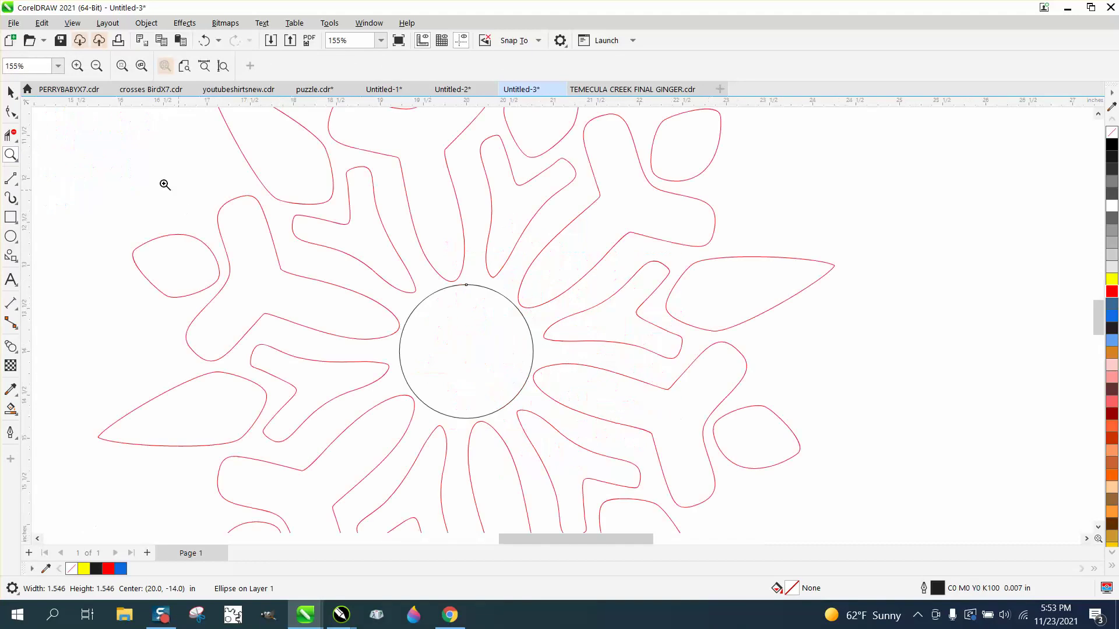
left_click(10, 92)
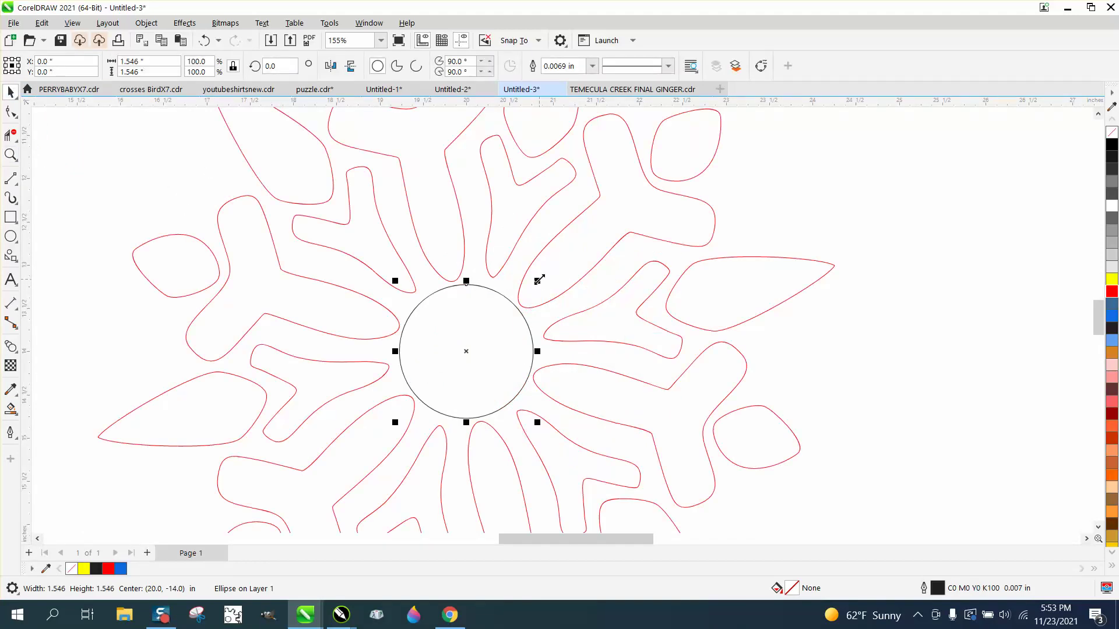
left_click_drag(539, 280, 526, 292)
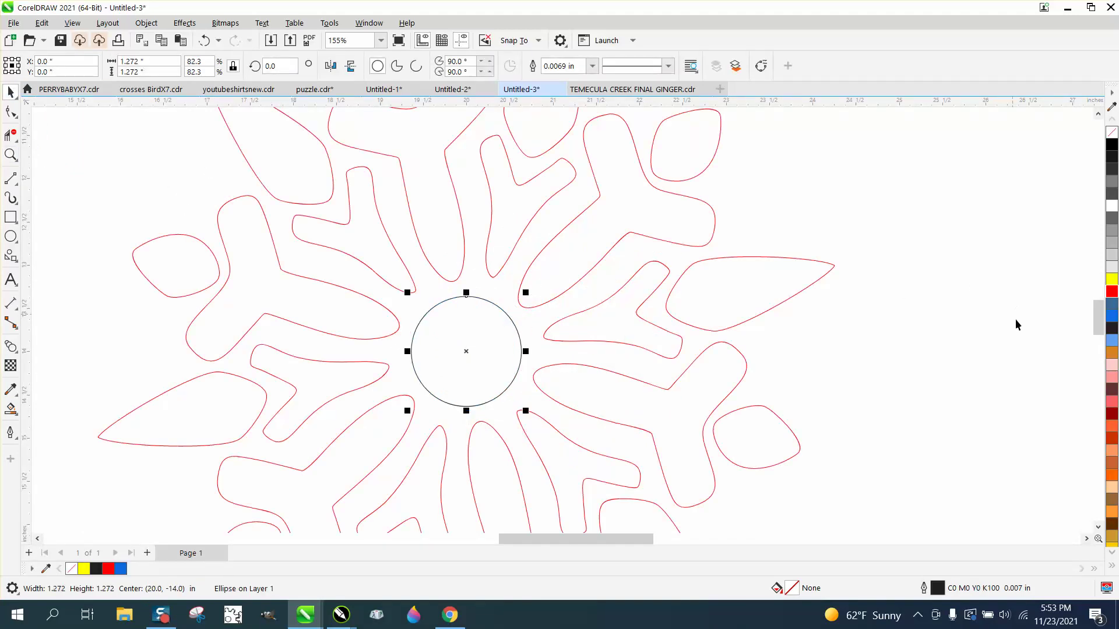
right_click(1106, 292)
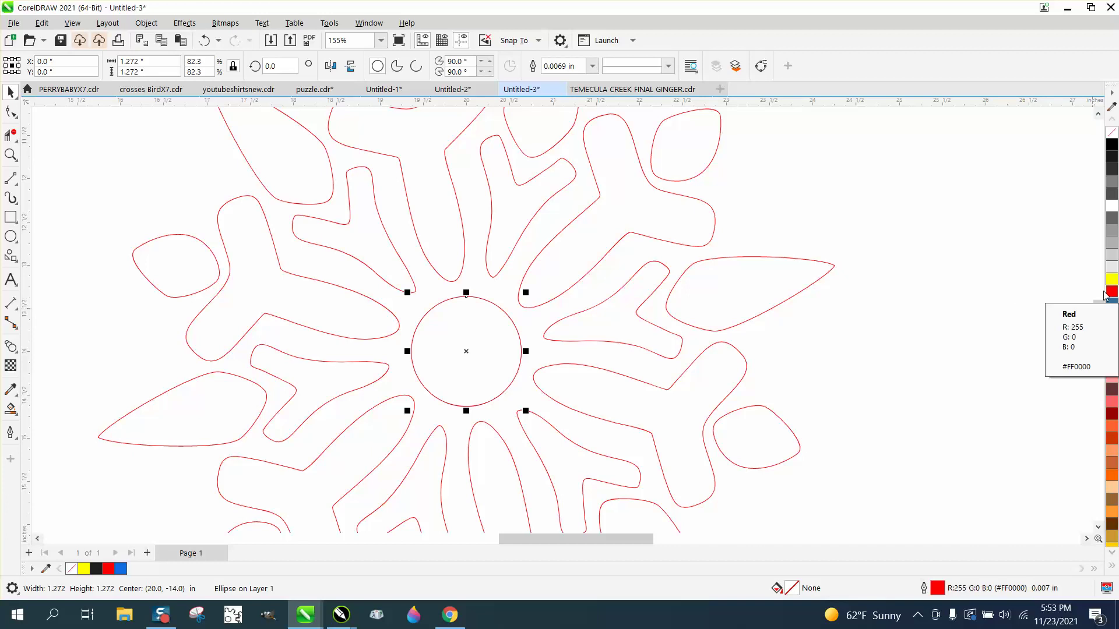
Step: Set the outline width of all seven red snowflake objects to Hairline
left_click(553, 146)
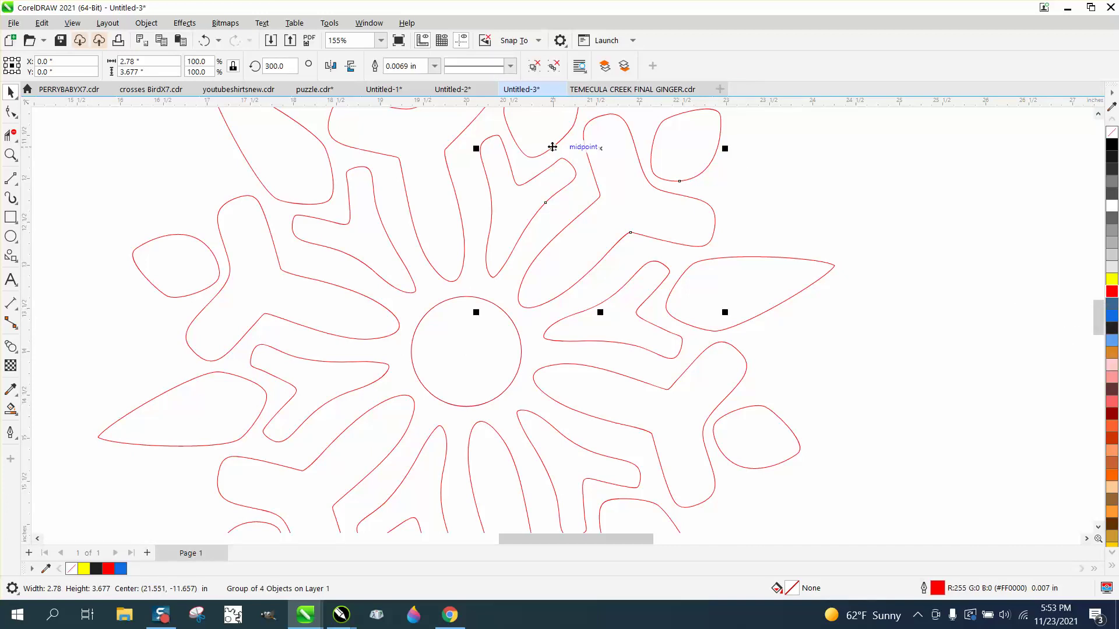
scroll(552, 147, "down", 5)
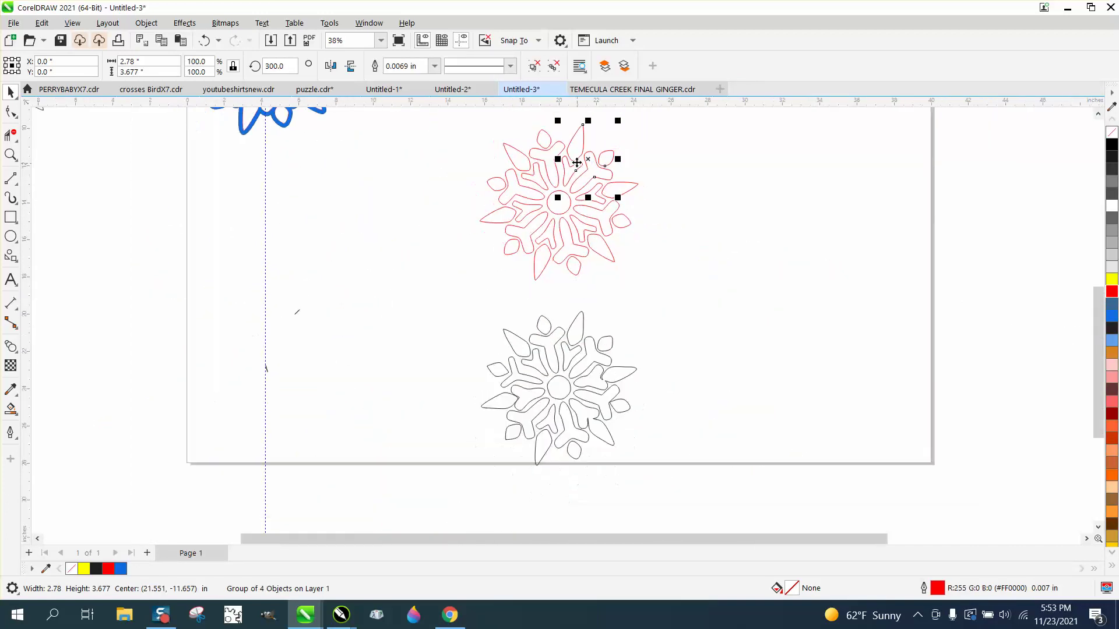
left_click_drag(541, 210, 712, 297)
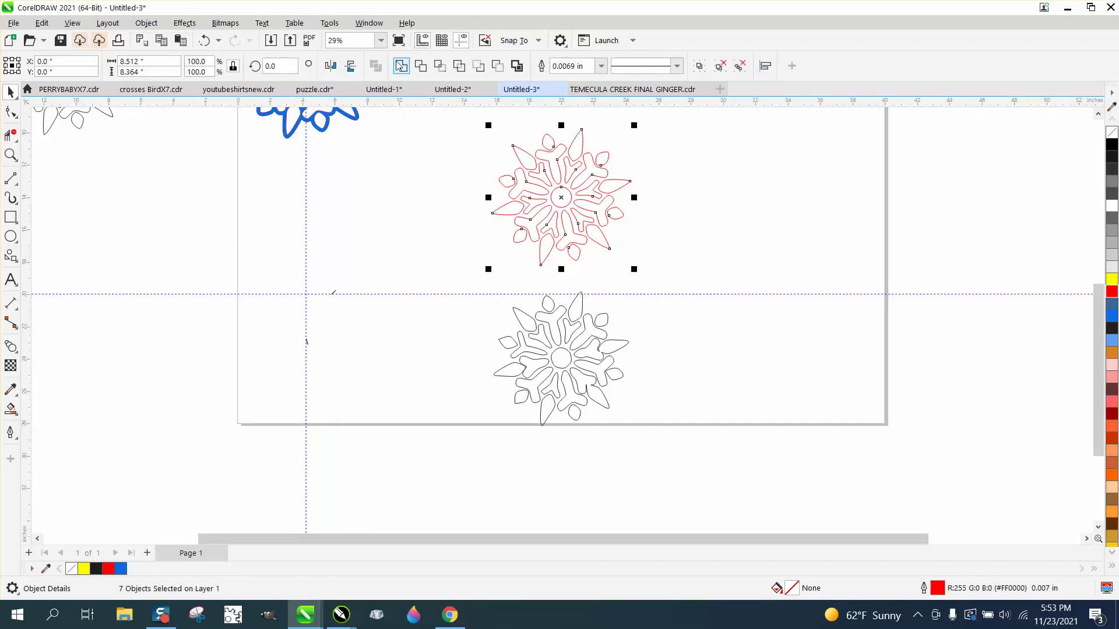
left_click(601, 66)
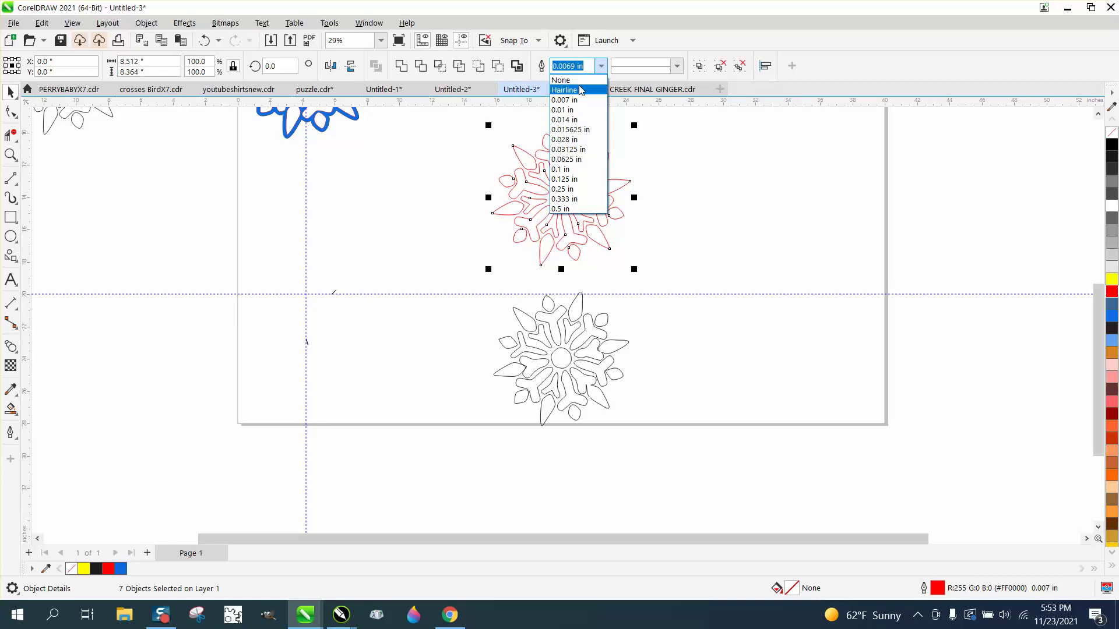
left_click(583, 89)
left_click(616, 188)
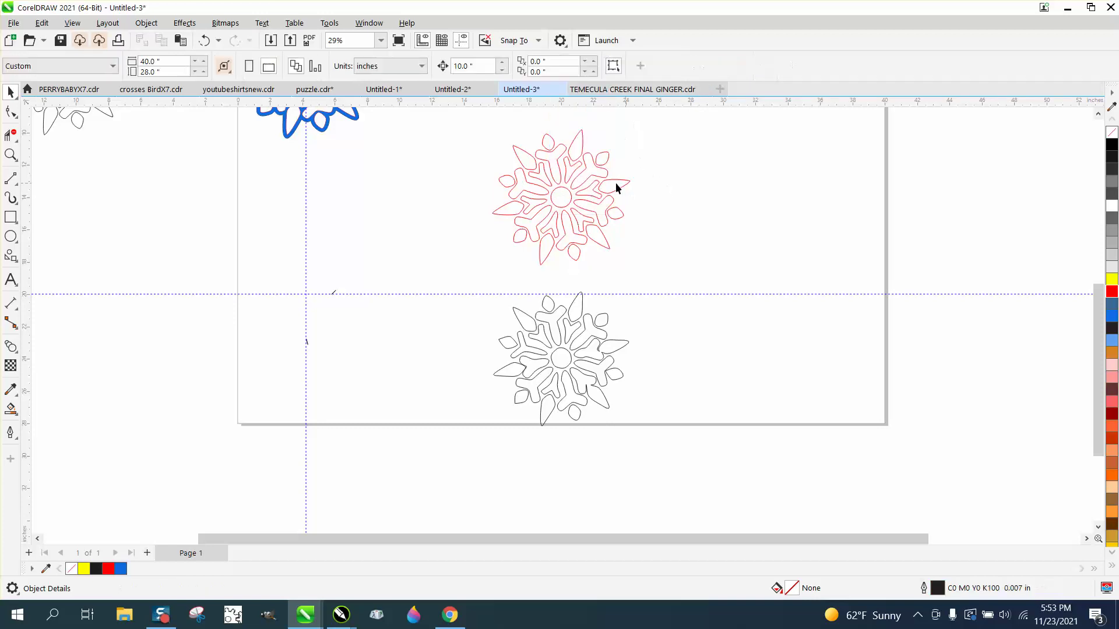
left_click(571, 197)
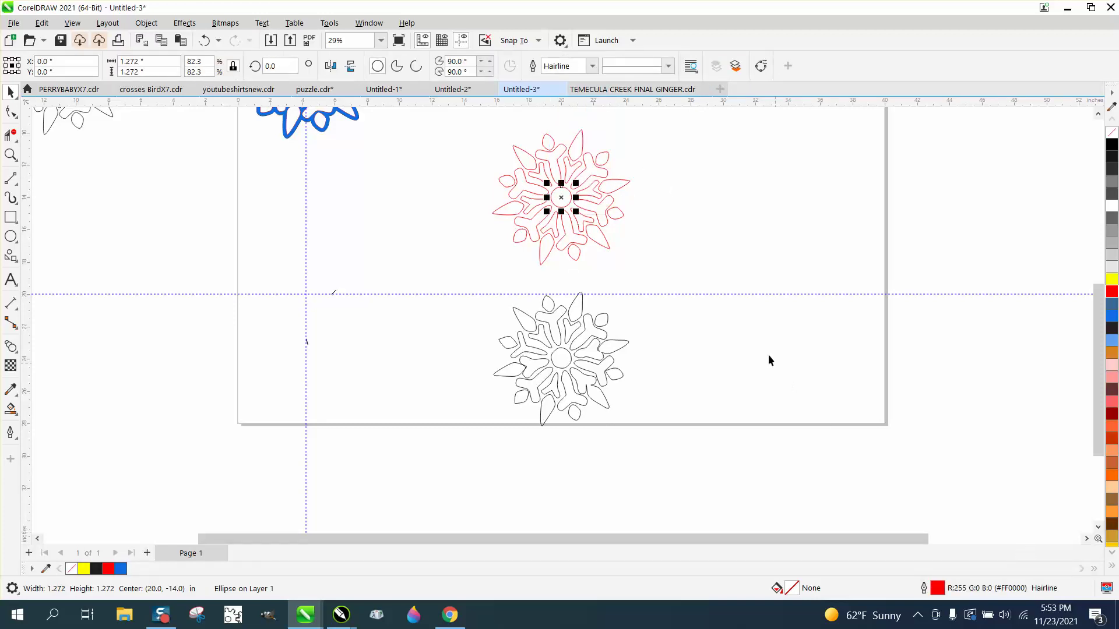
left_click(705, 287)
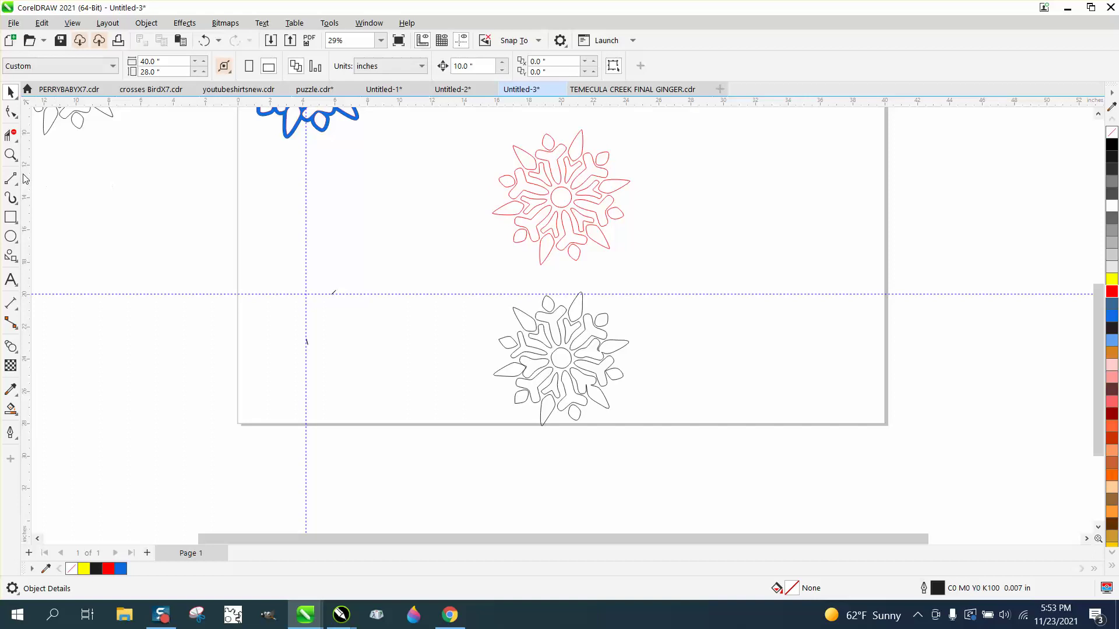
Step: Create a boundary curve from all seven red snowflake objects and nudge it 10 in to the right
left_click(10, 154)
left_click_drag(500, 169, 693, 276)
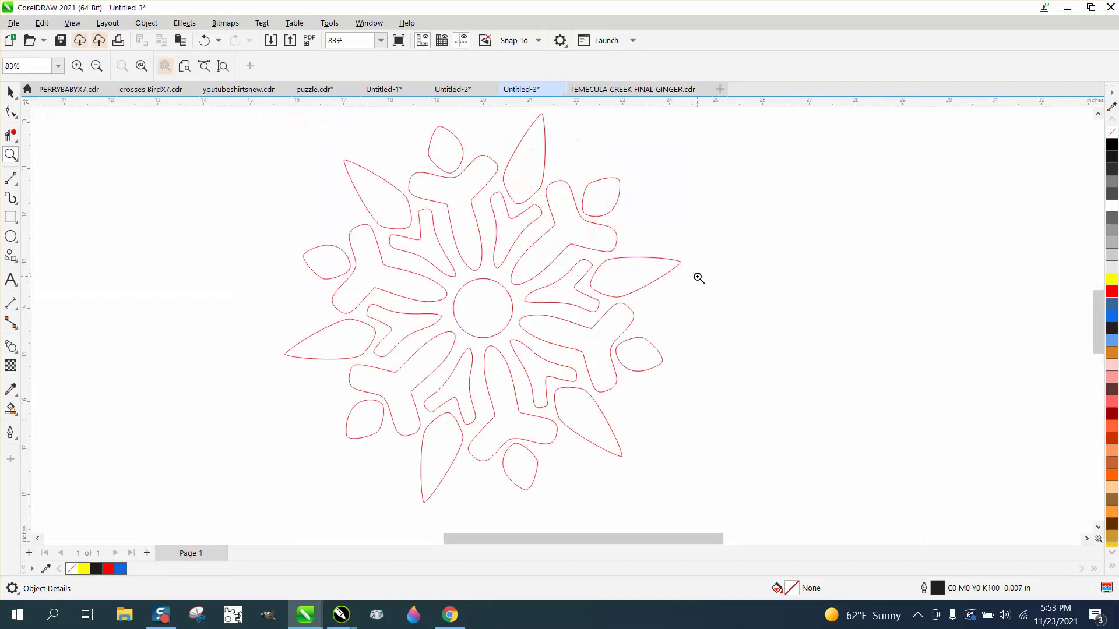
left_click(11, 92)
scroll(310, 202, "down", 2)
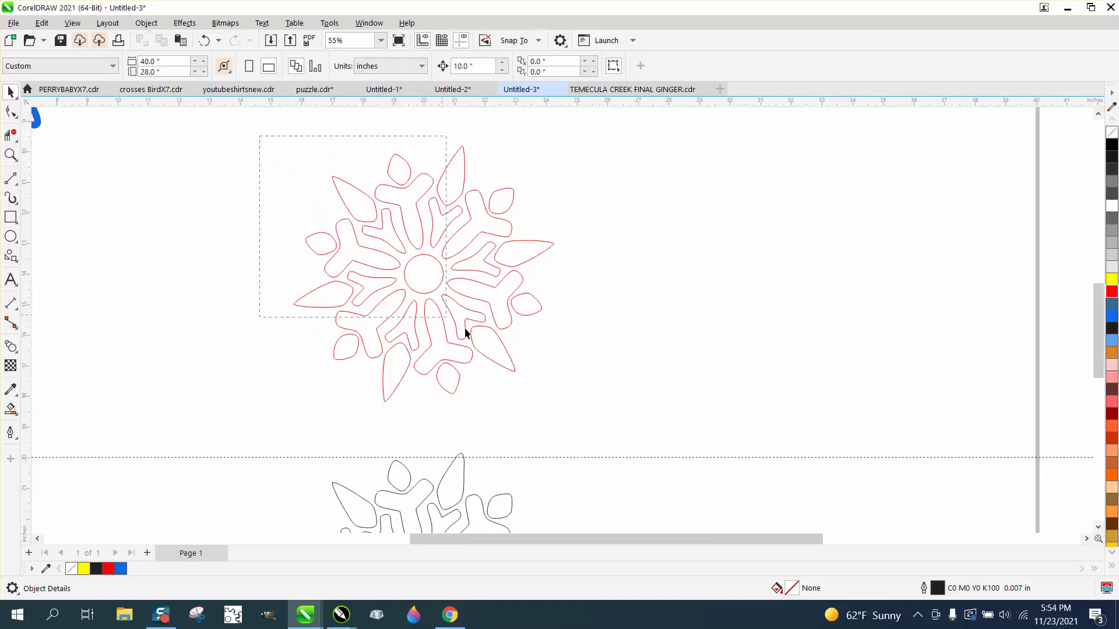
left_click_drag(466, 334, 645, 431)
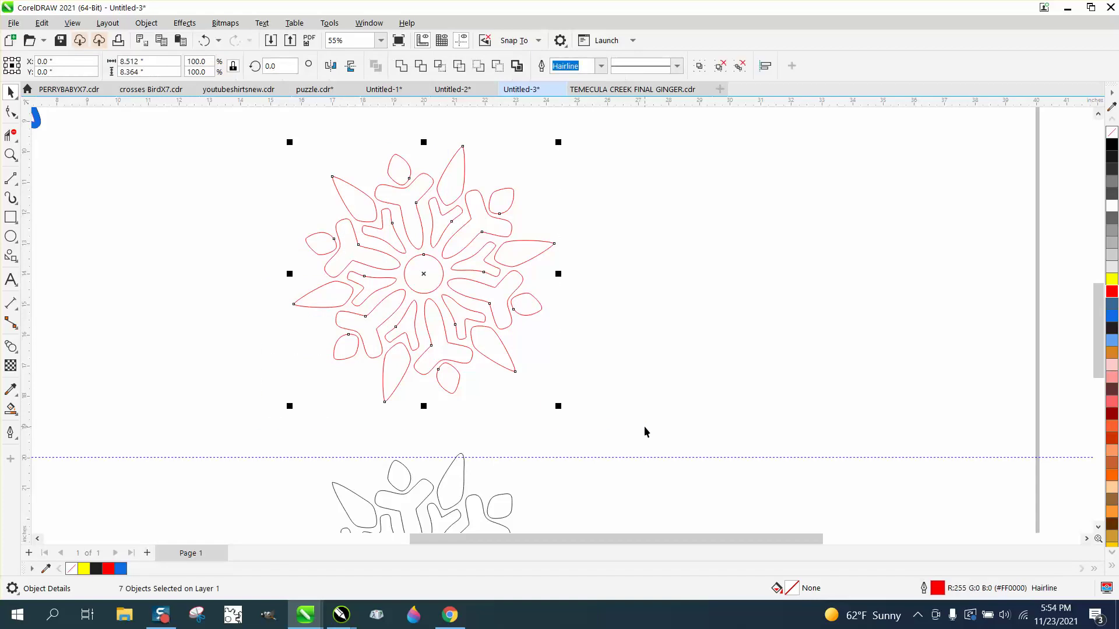
left_click(517, 66)
key("Right")
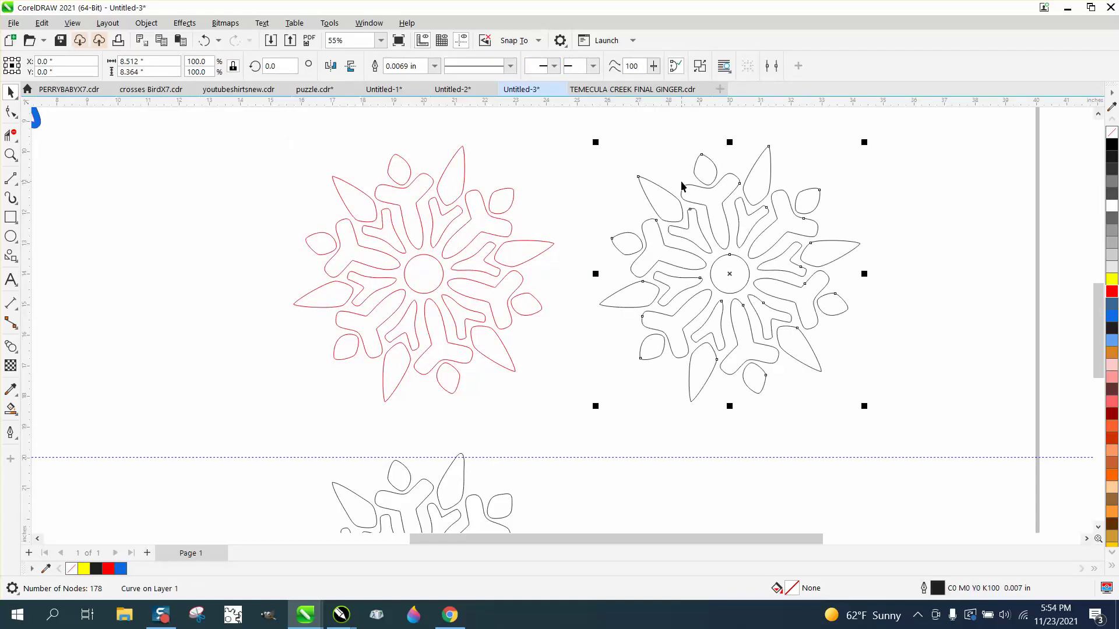
Step: Apply a one-step outside contour with a 0.2 in offset and round corners to the black boundary snowflake
left_click(184, 23)
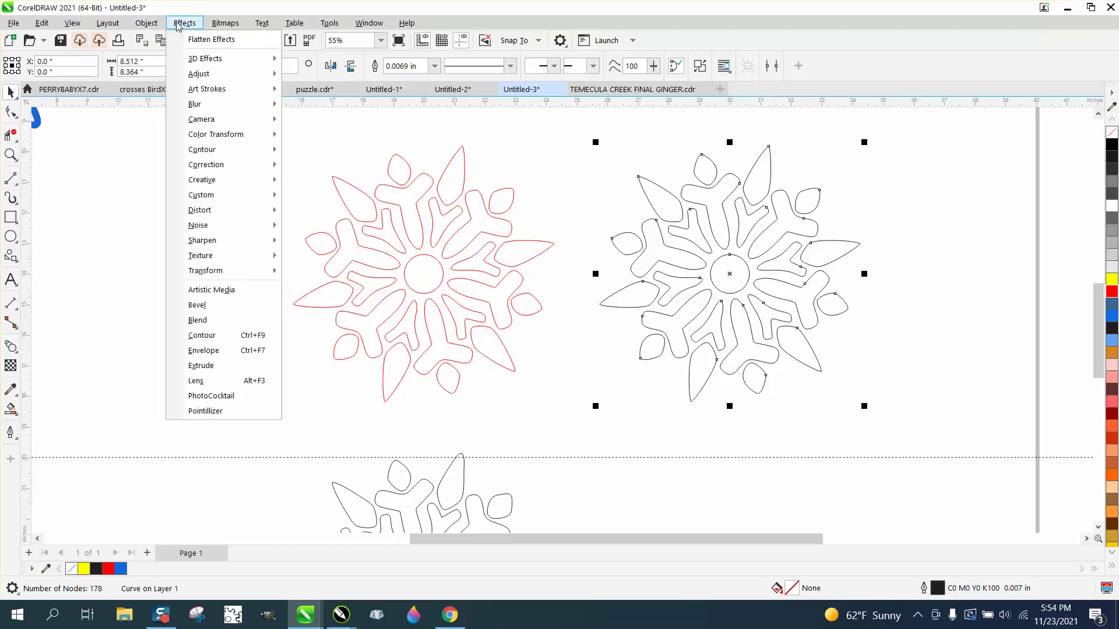
left_click(206, 336)
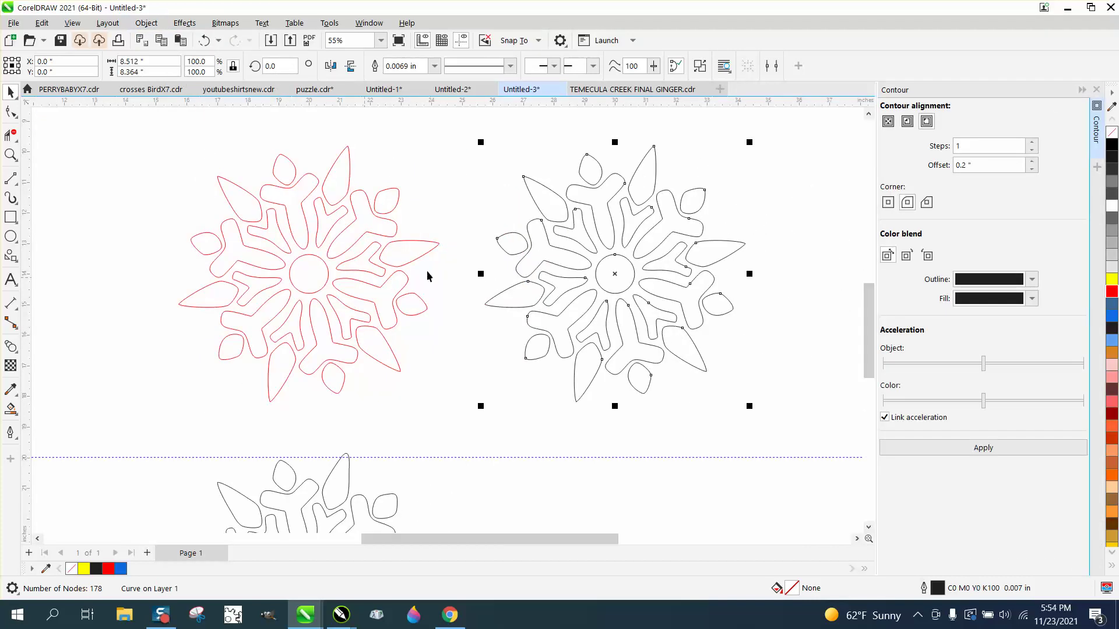
left_click(927, 121)
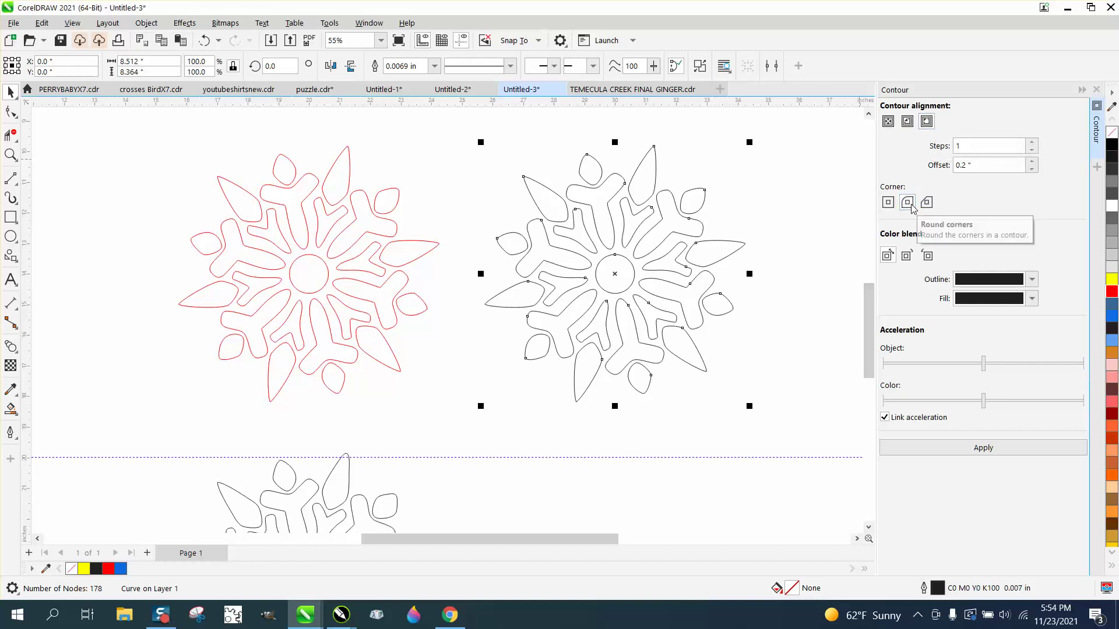
left_click(996, 454)
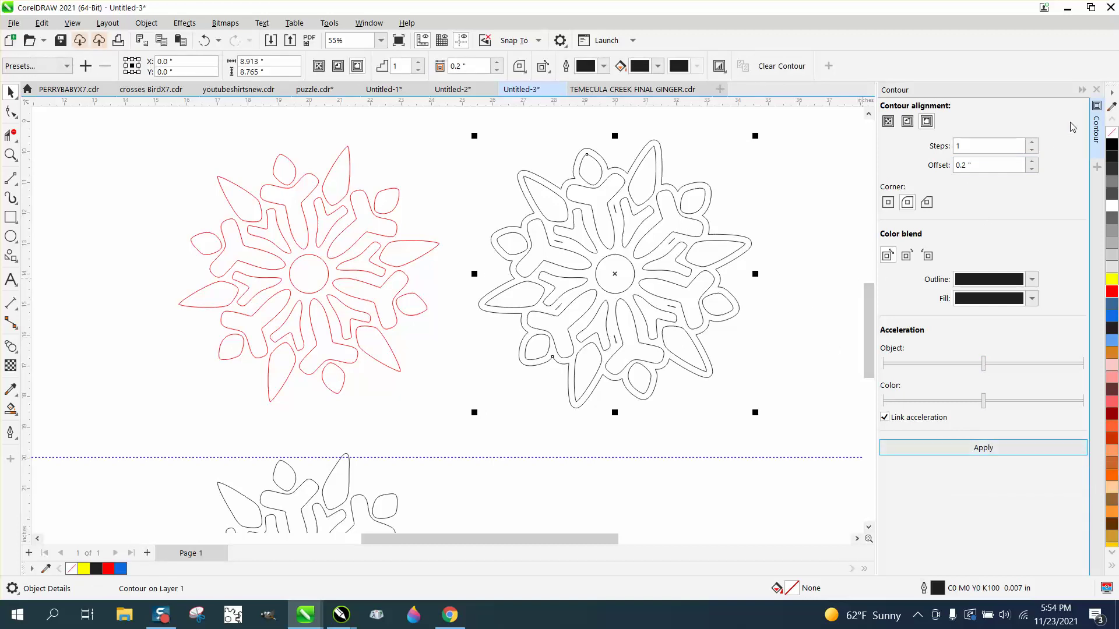
left_click(1096, 89)
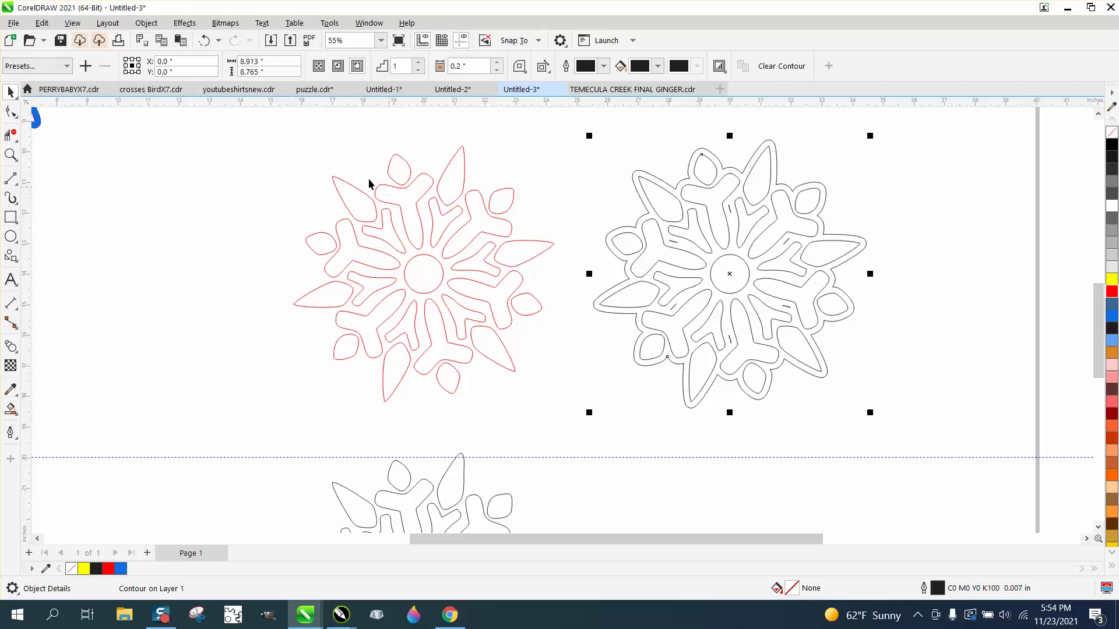
Step: Break the contour apart from the black snowflake and nudge the separated contour curve 20 in to the left
left_click(146, 22)
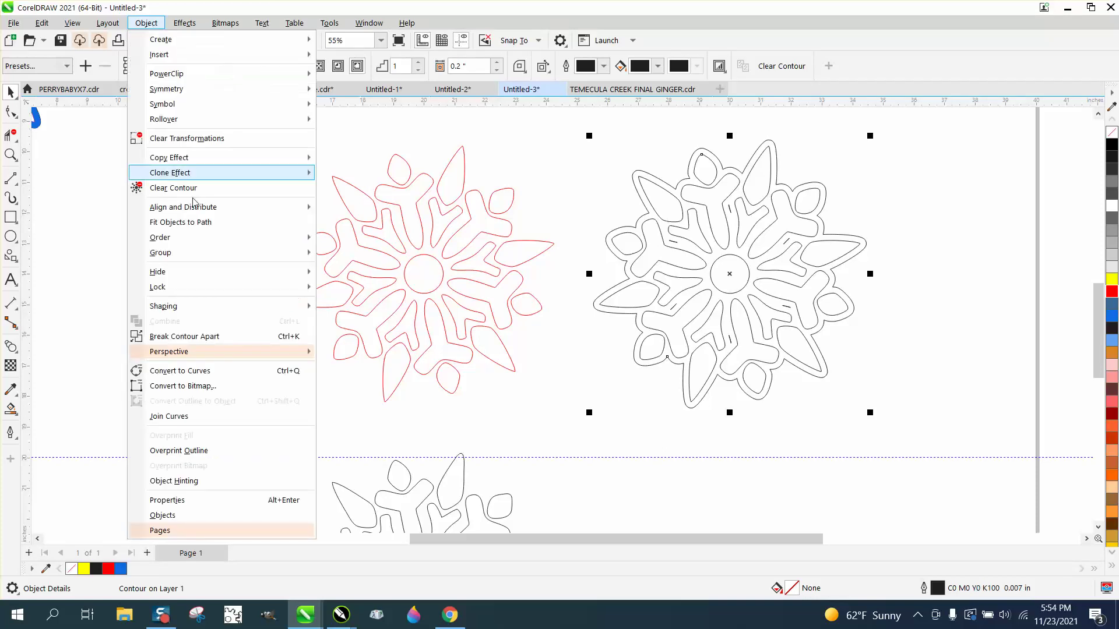
left_click(202, 337)
left_click(621, 361)
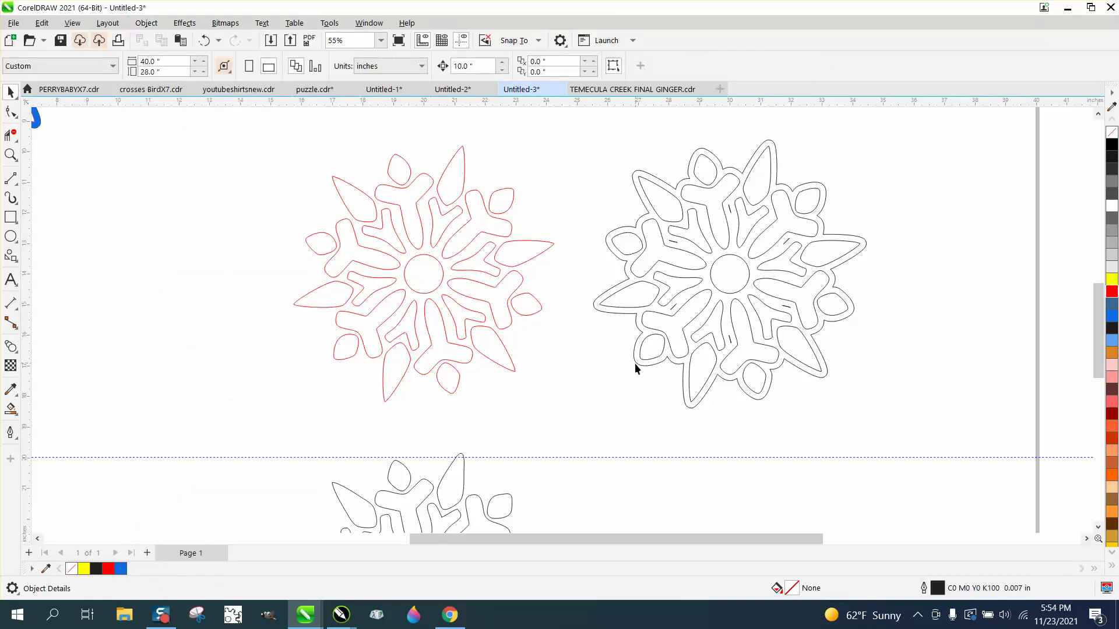
left_click(635, 364)
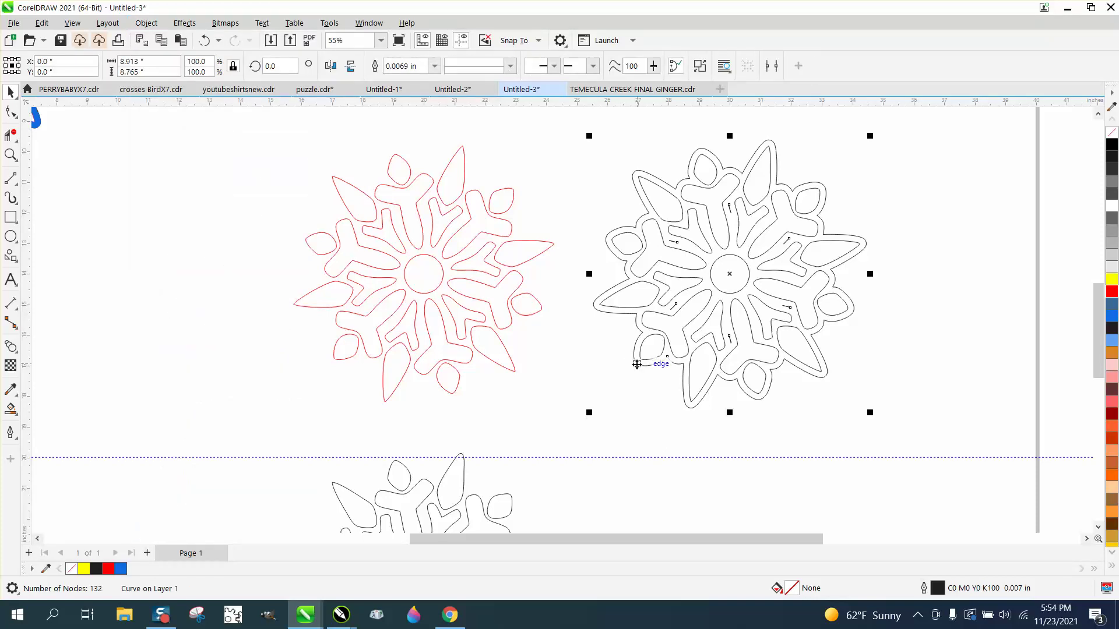
key("Left")
key("Left")
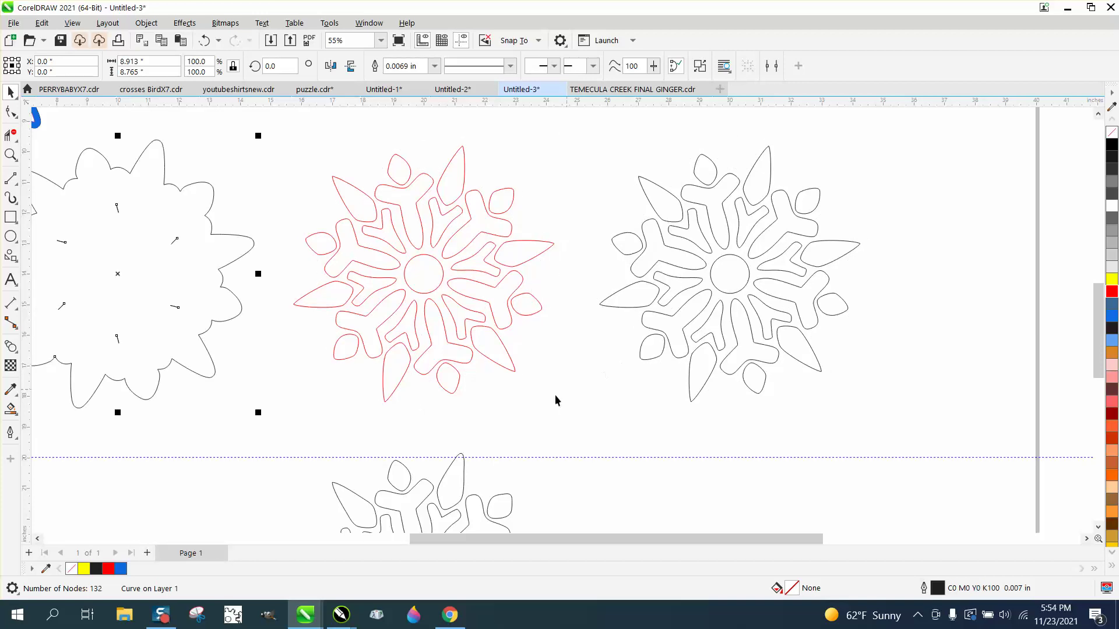
Step: Break the moved contour curve apart into its outer outline and the small inner fragments
scroll(336, 388, "down", 1)
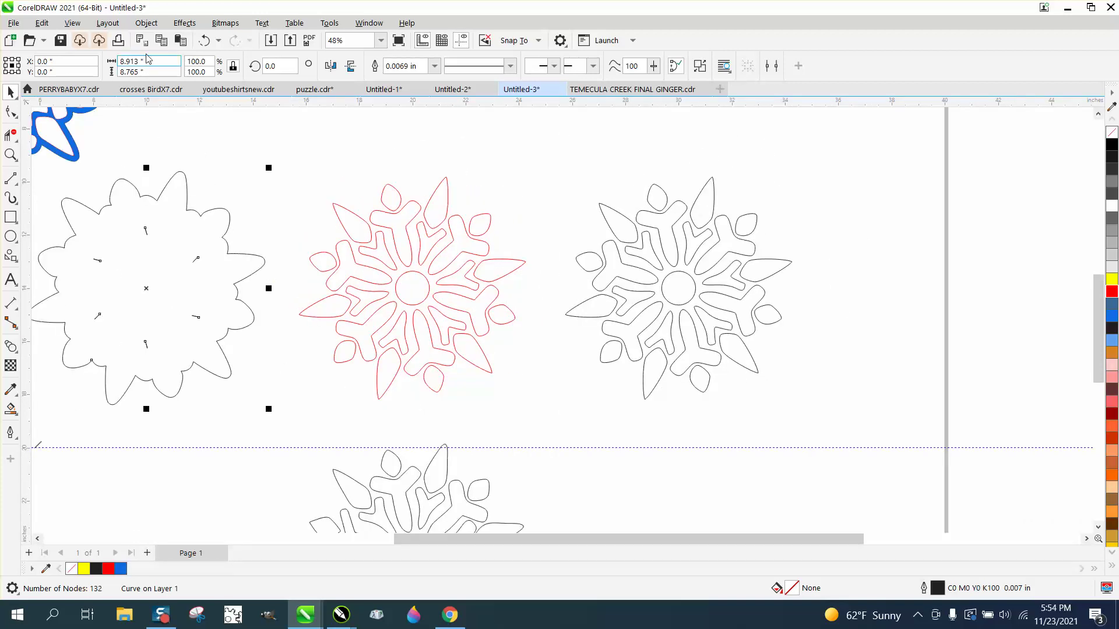
left_click(146, 23)
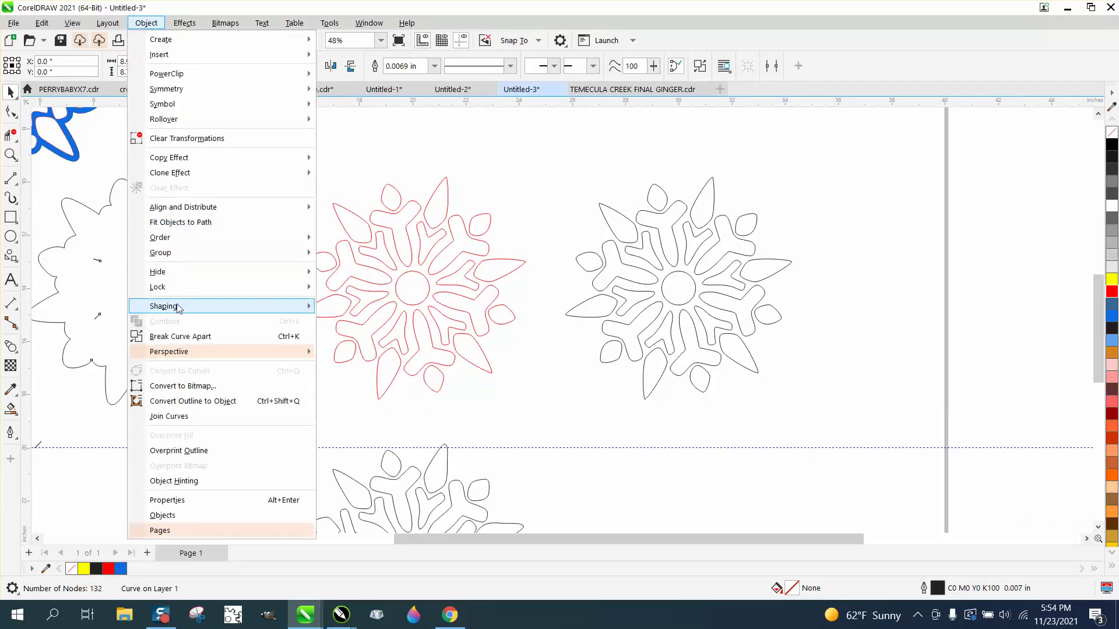
left_click(180, 337)
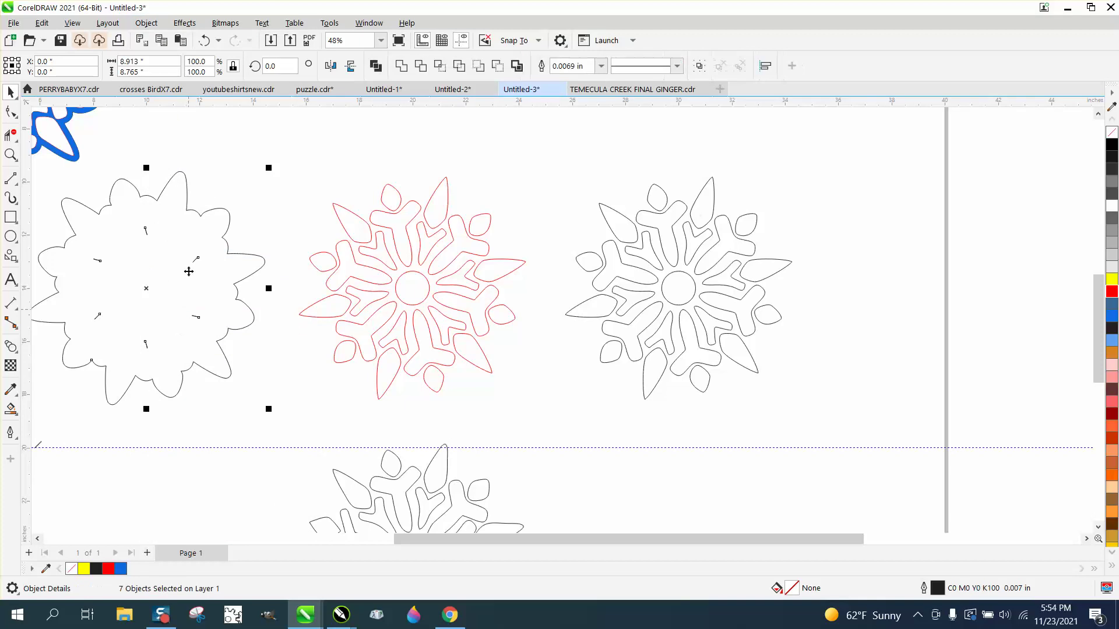
Step: Centre the outer outline on the page around the red snowflake and delete the leftover short line fragments
left_click(208, 155)
left_click(186, 181)
key("p")
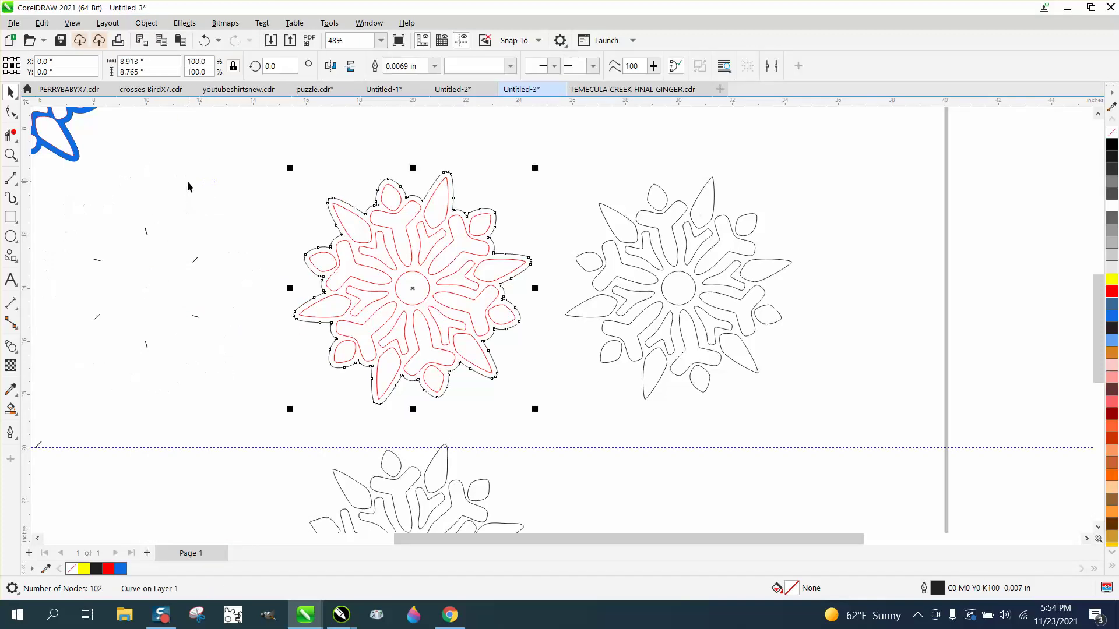
left_click_drag(69, 201, 252, 388)
key("Delete")
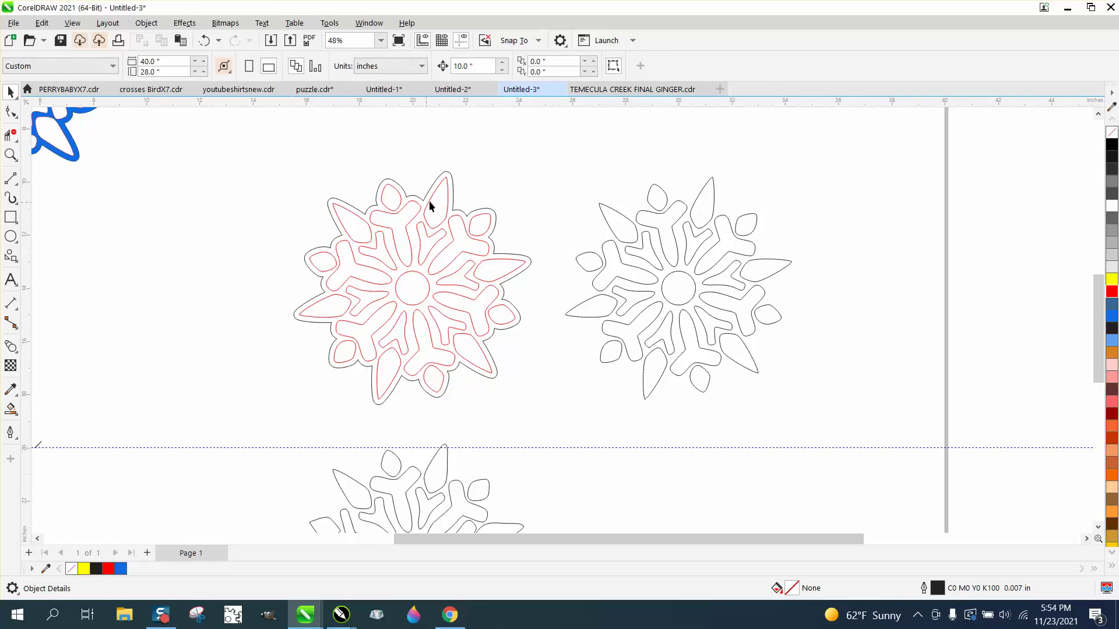
Step: Set the outer outline's width to Hairline and its outline colour to red
left_click(452, 191)
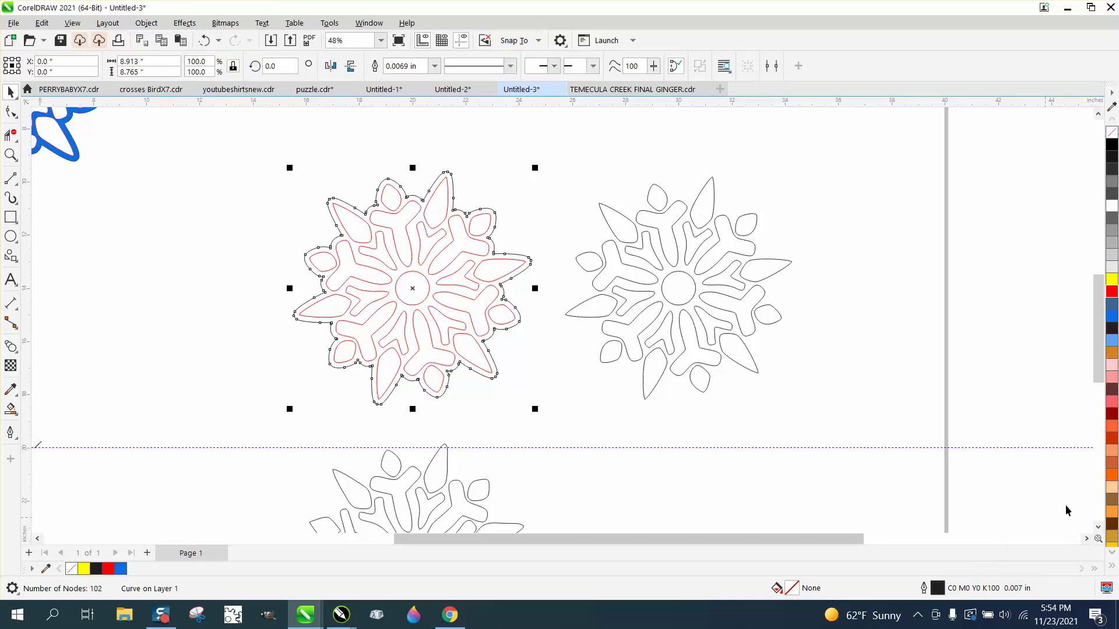
left_click(435, 66)
left_click(412, 85)
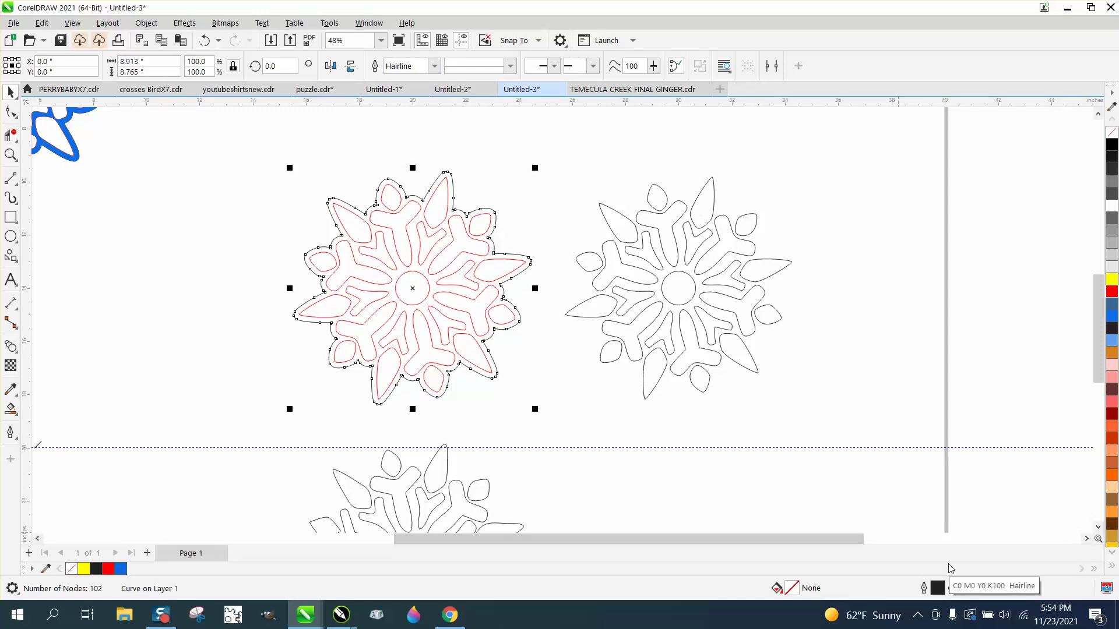
right_click(1114, 293)
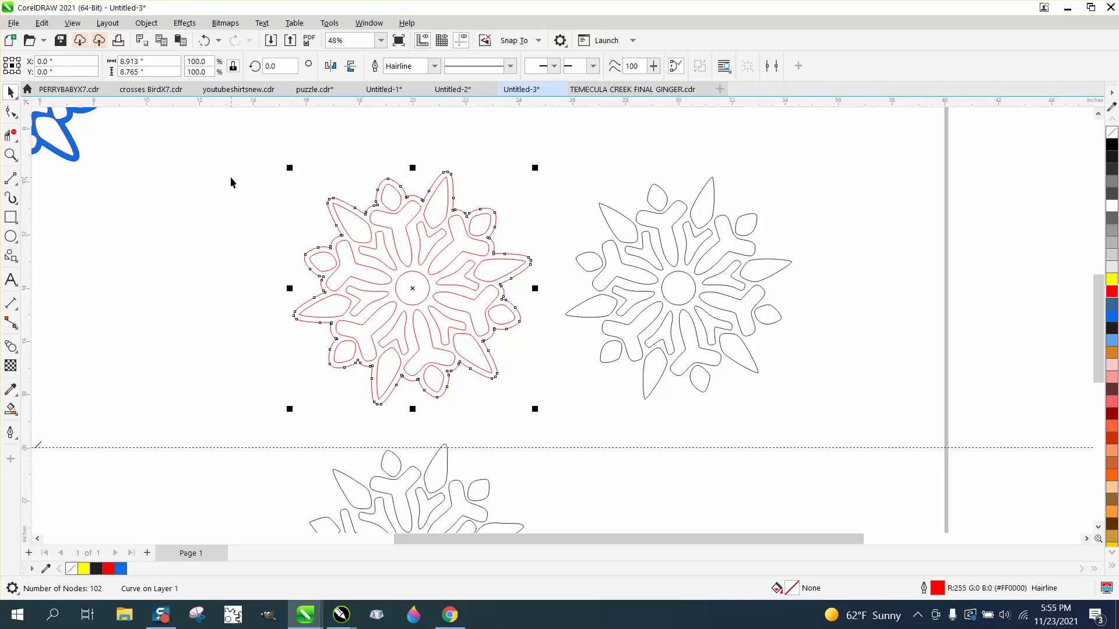
Step: Delete the black boundary snowflake beside the red one
left_click_drag(231, 162, 578, 435)
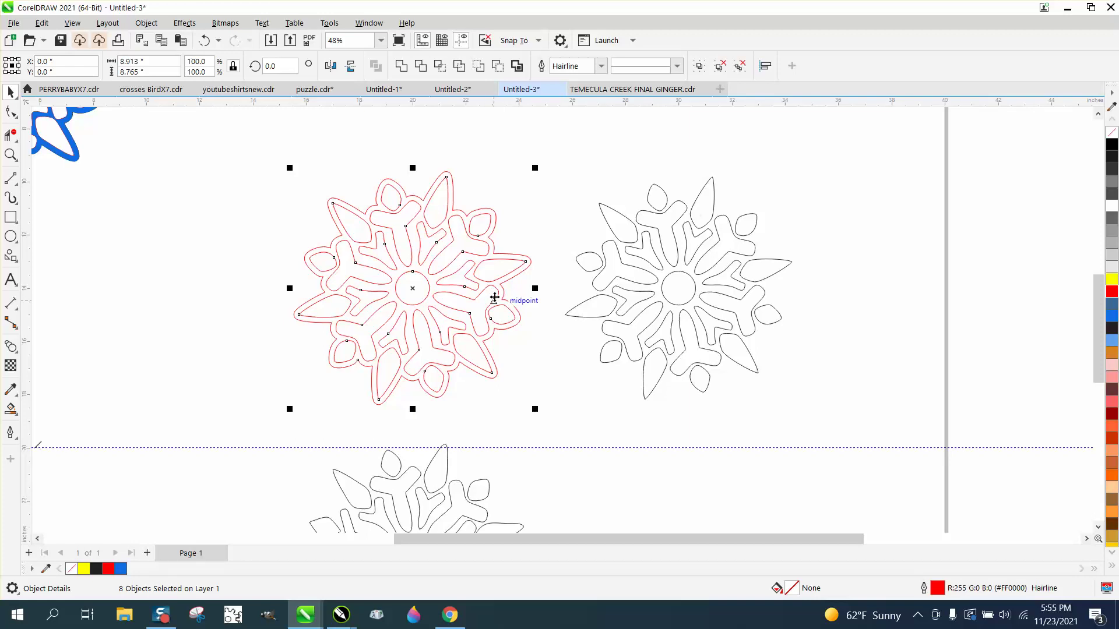
left_click(623, 259)
key("Delete")
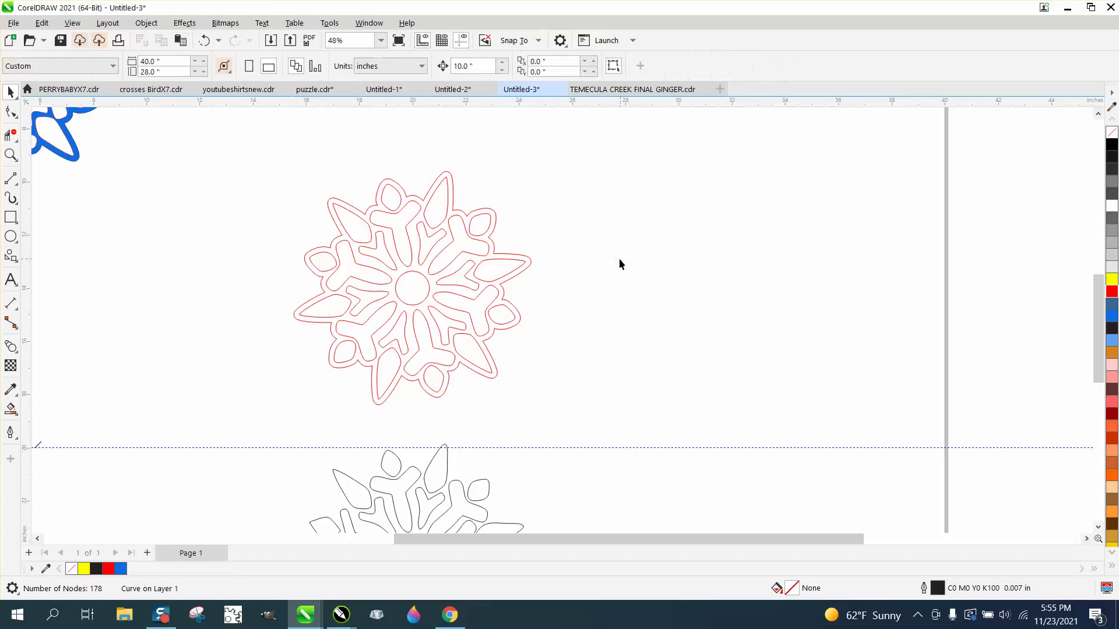
Step: Smart-fill the red snowflake's body in blue with no outline and nudge the filled shape 10 in to the right
left_click(12, 410)
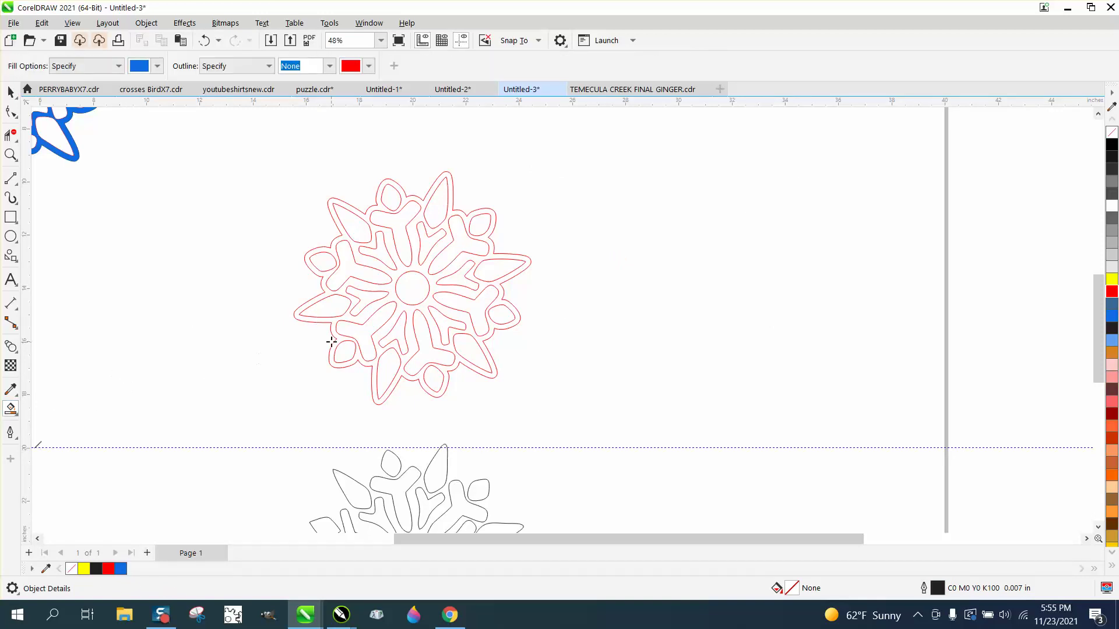
left_click(351, 302)
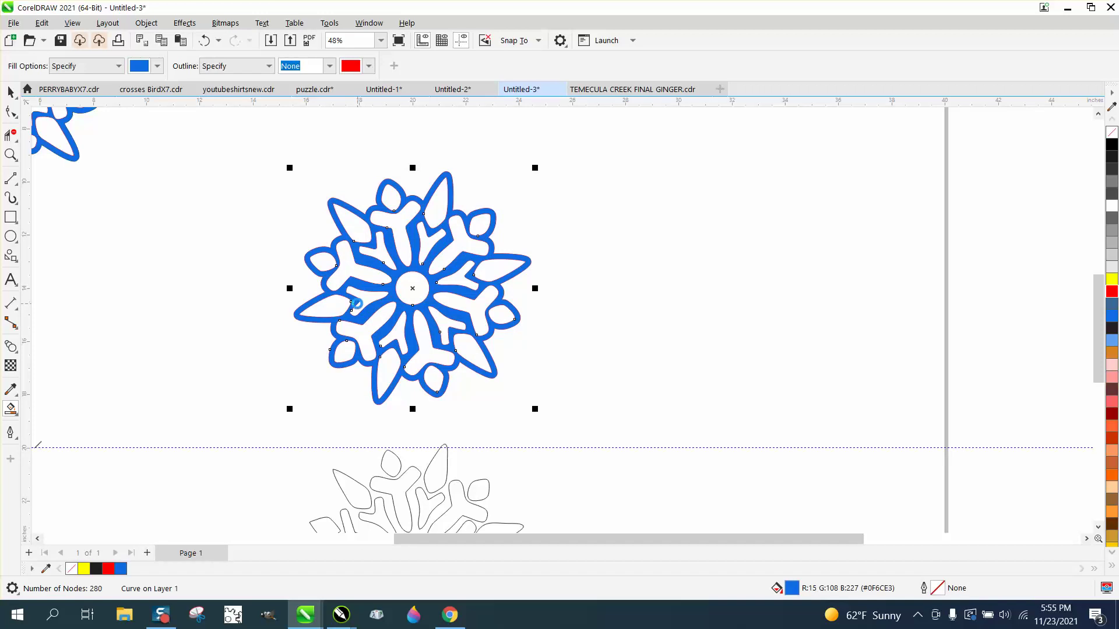
key("Right")
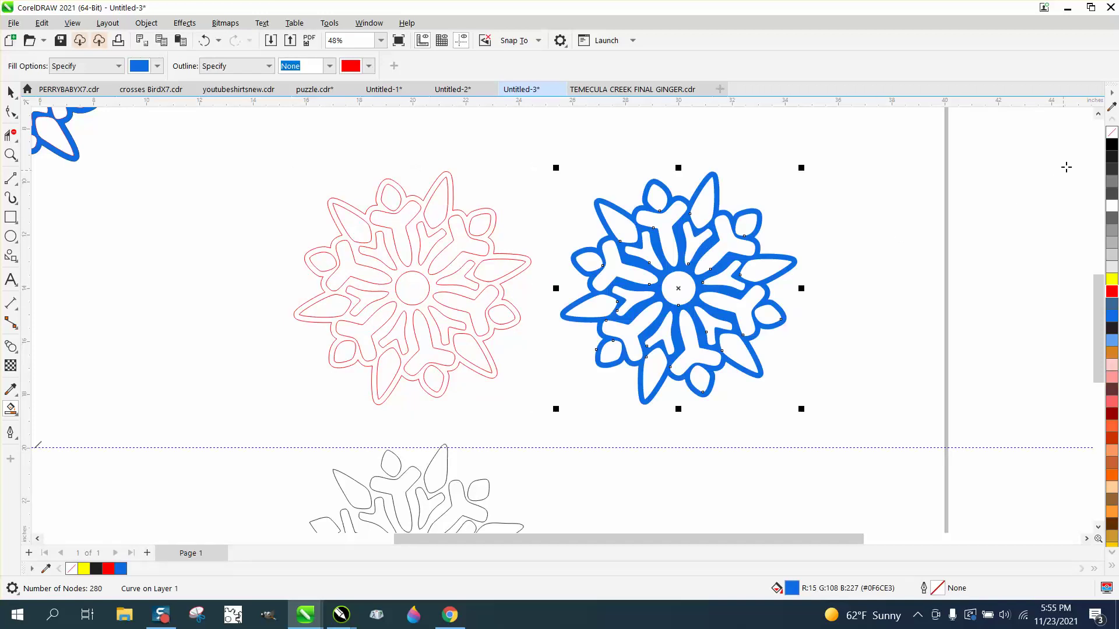
Step: Remove the blue fill from the new snowflake shape and give it a red outline
left_click(1112, 133)
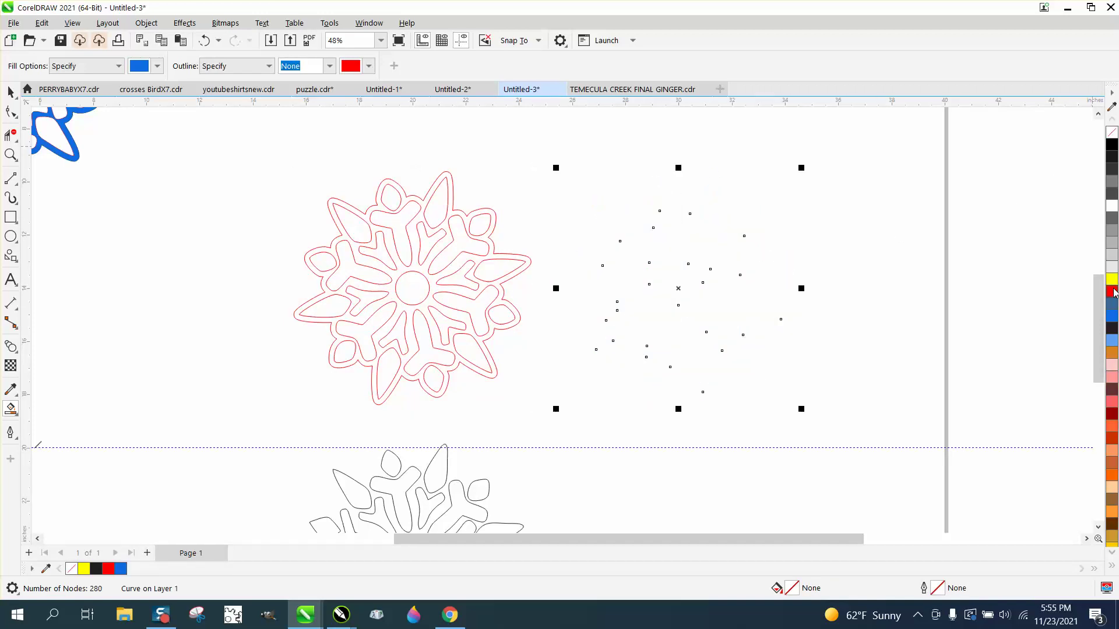
right_click(1112, 291)
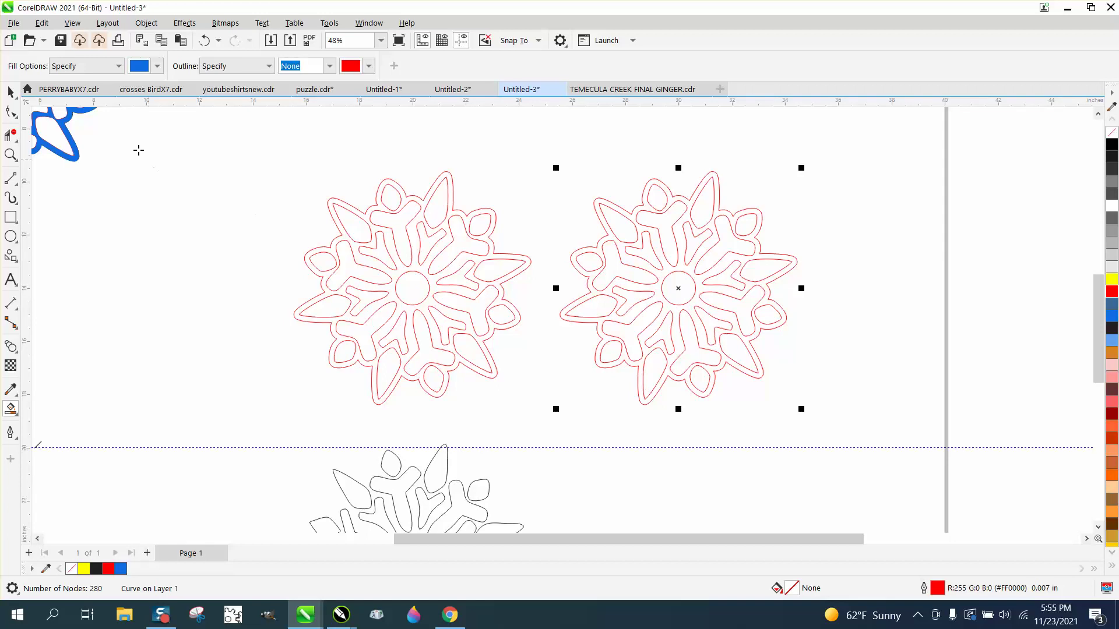
left_click(13, 93)
Step: Pull some pieces and the outer outline of the original red snowflake apart, and delete all eight of its objects
left_click_drag(427, 198, 320, 173)
left_click_drag(413, 282, 457, 280)
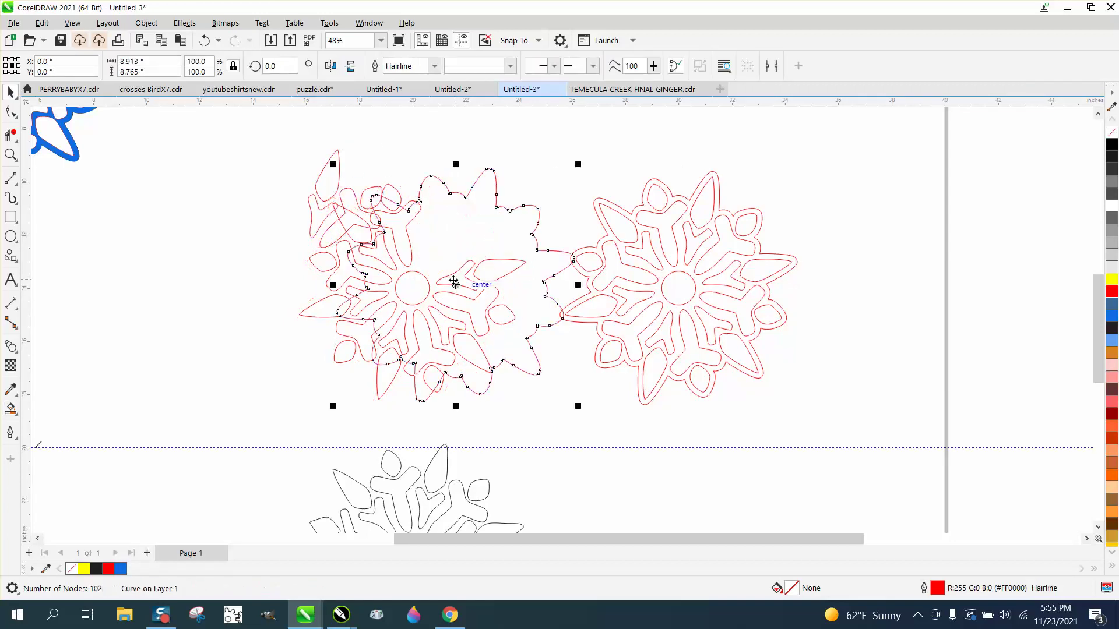
left_click_drag(280, 134, 609, 426)
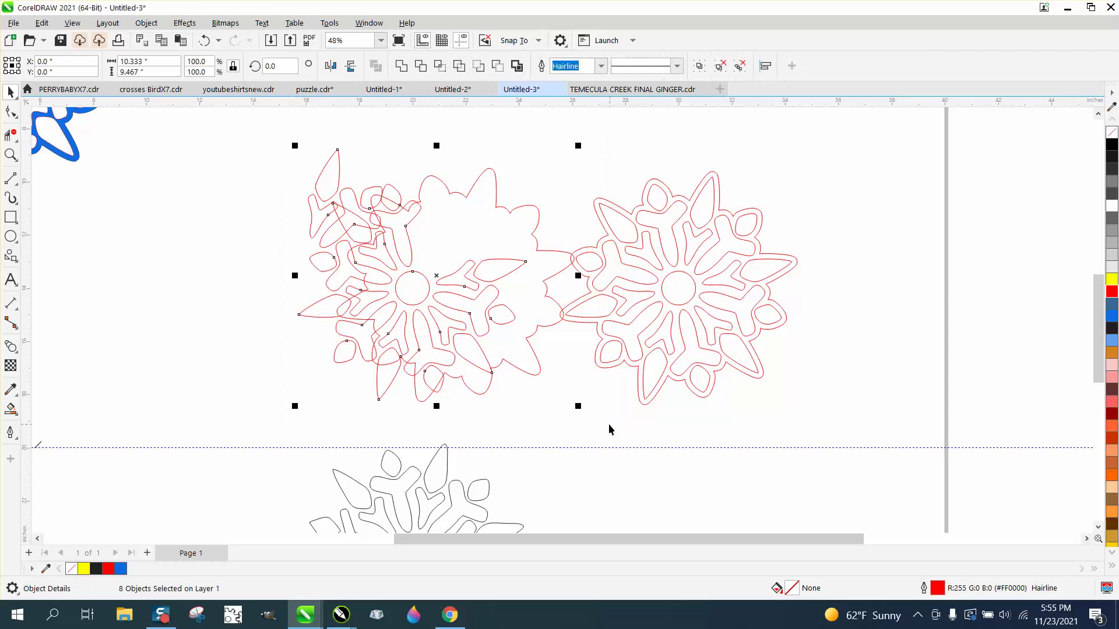
key("Delete")
Step: Centre the remaining one-piece red snowflake on the page
left_click_drag(681, 287, 613, 285)
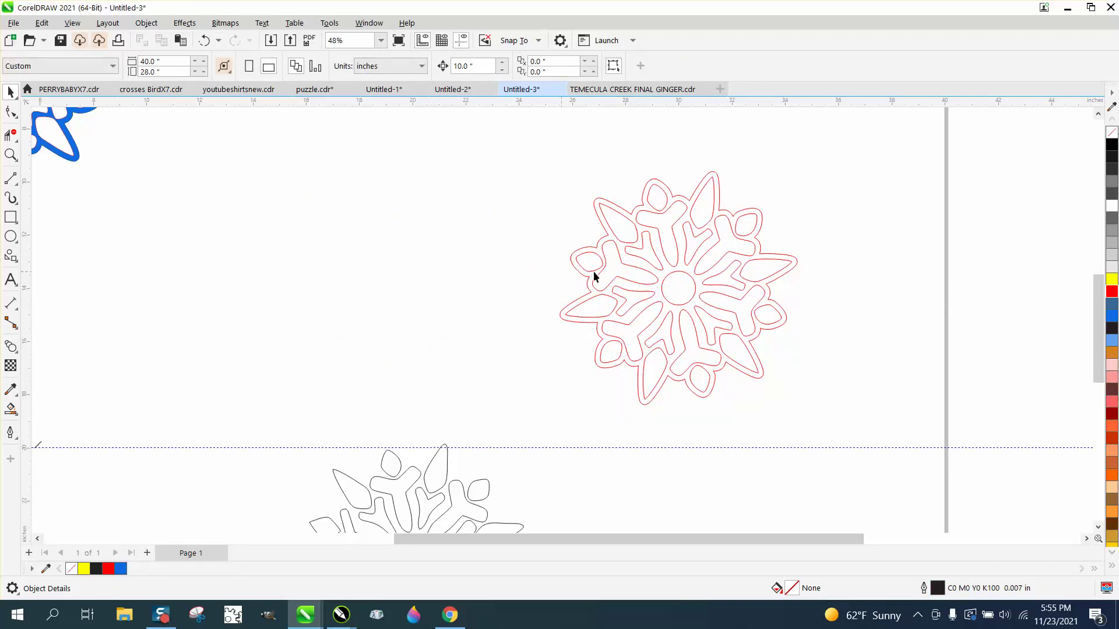
left_click(694, 276)
key("p")
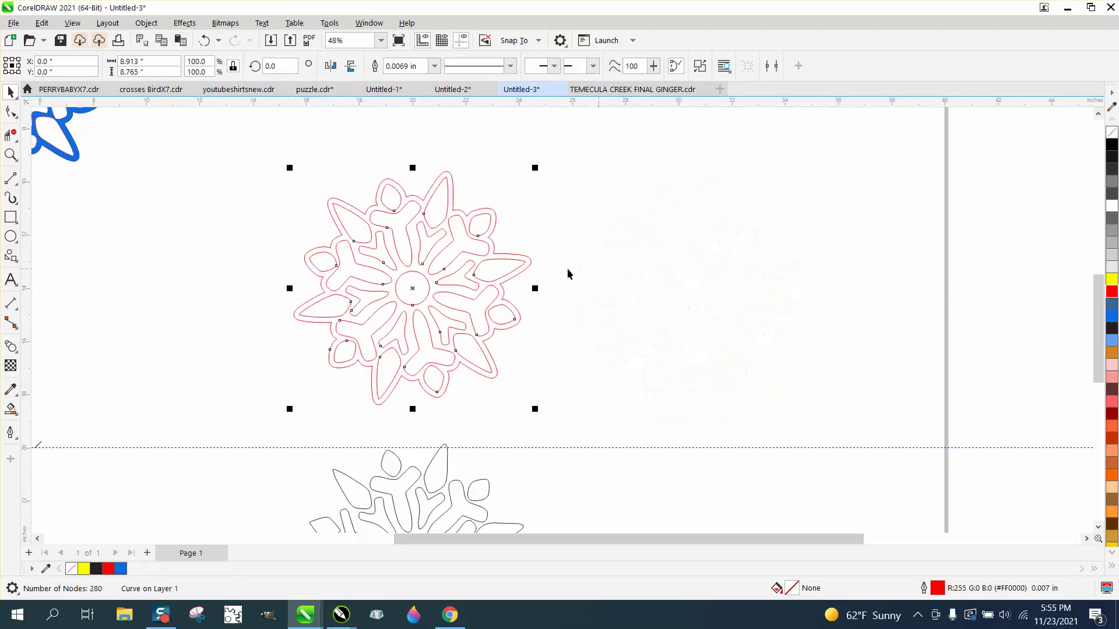
Step: Rotate the snowflake about 14.6 degrees around its centre so that one long petal points straight up
left_click(412, 243)
left_click_drag(540, 165, 512, 145)
left_click(449, 198)
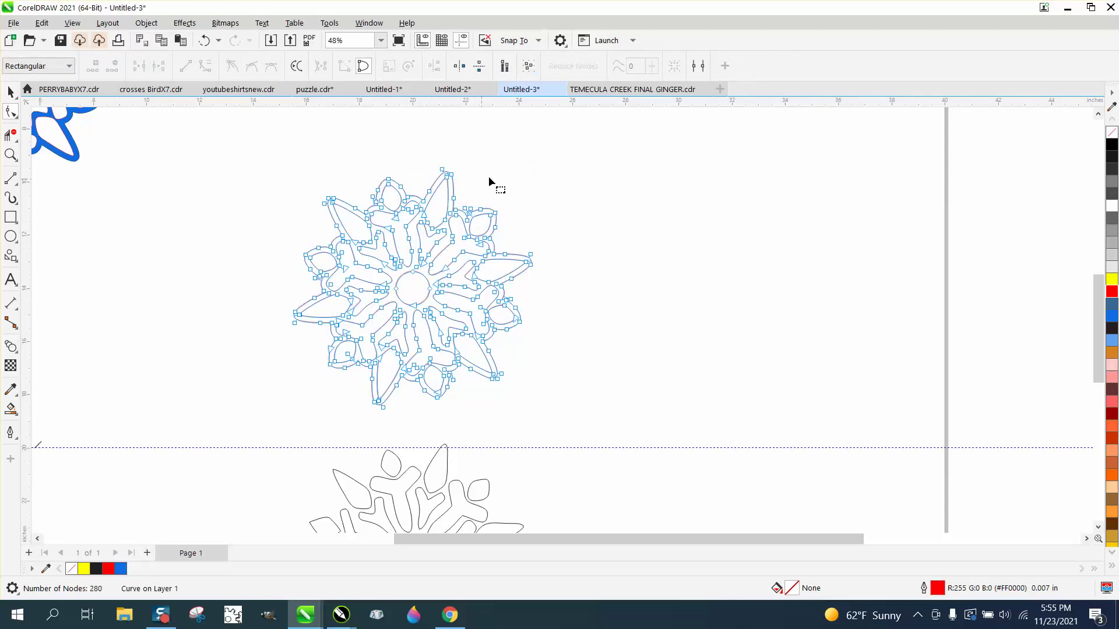
left_click(413, 288)
left_click_drag(541, 166, 502, 135)
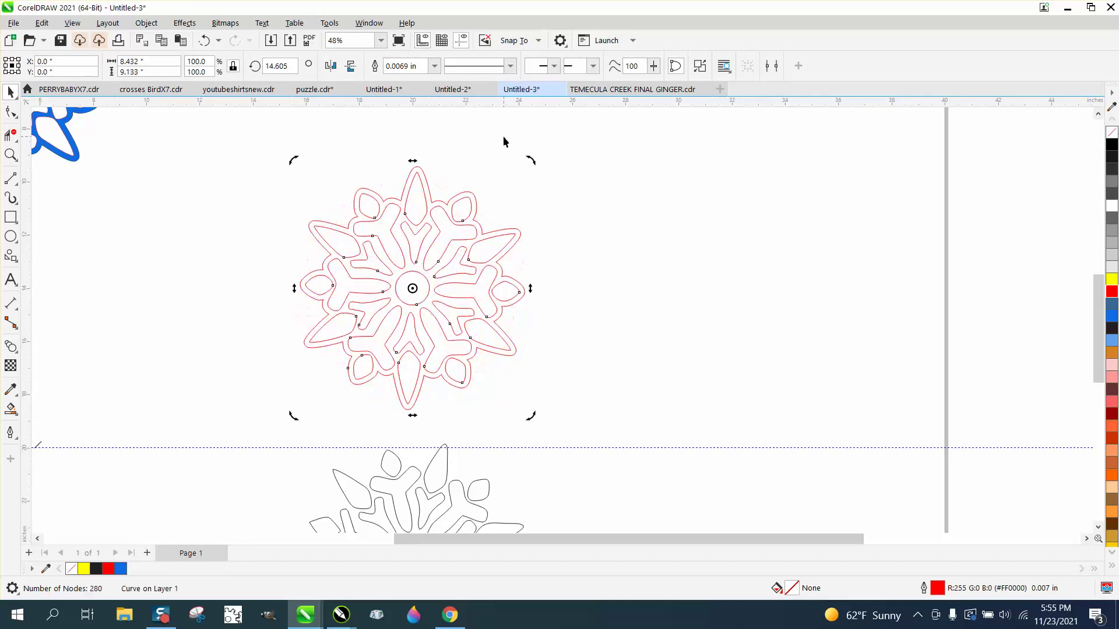
left_click(254, 177)
Step: Examine the upright petal's tip and the surrounding outline up close, and compare with the whole snowflake
key("z")
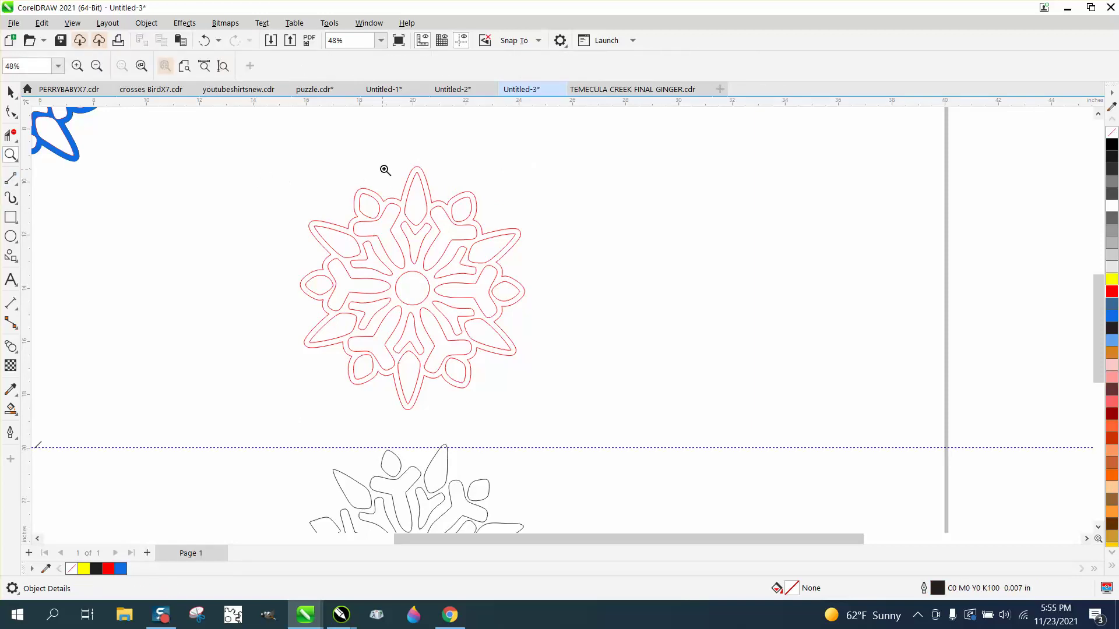
left_click_drag(400, 168, 493, 217)
scroll(305, 233, "down", 5)
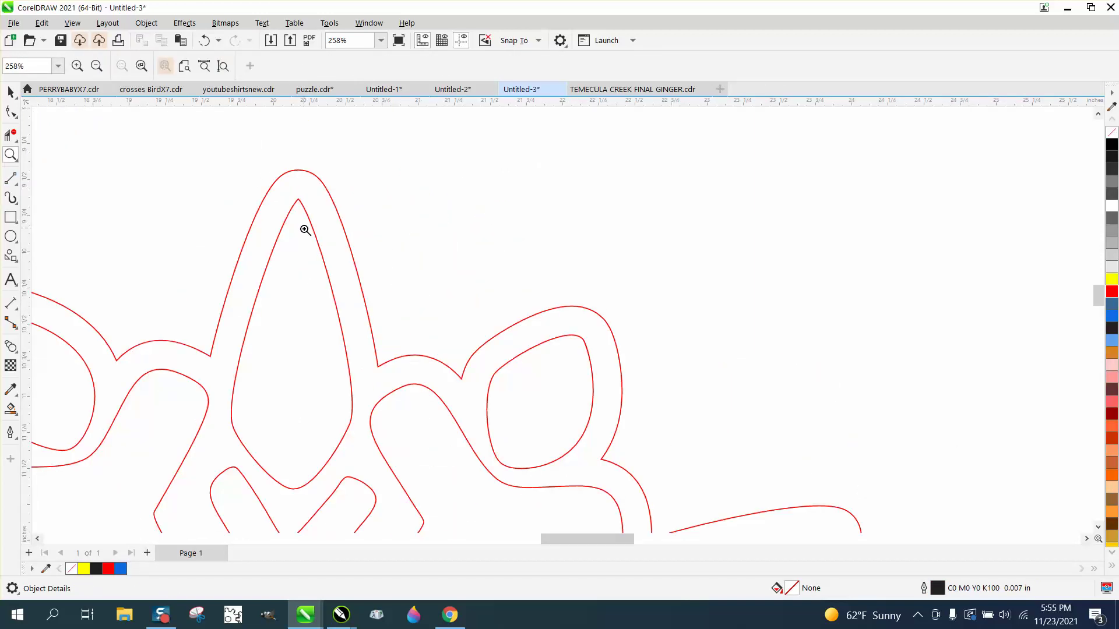
scroll(297, 249, "down", 1)
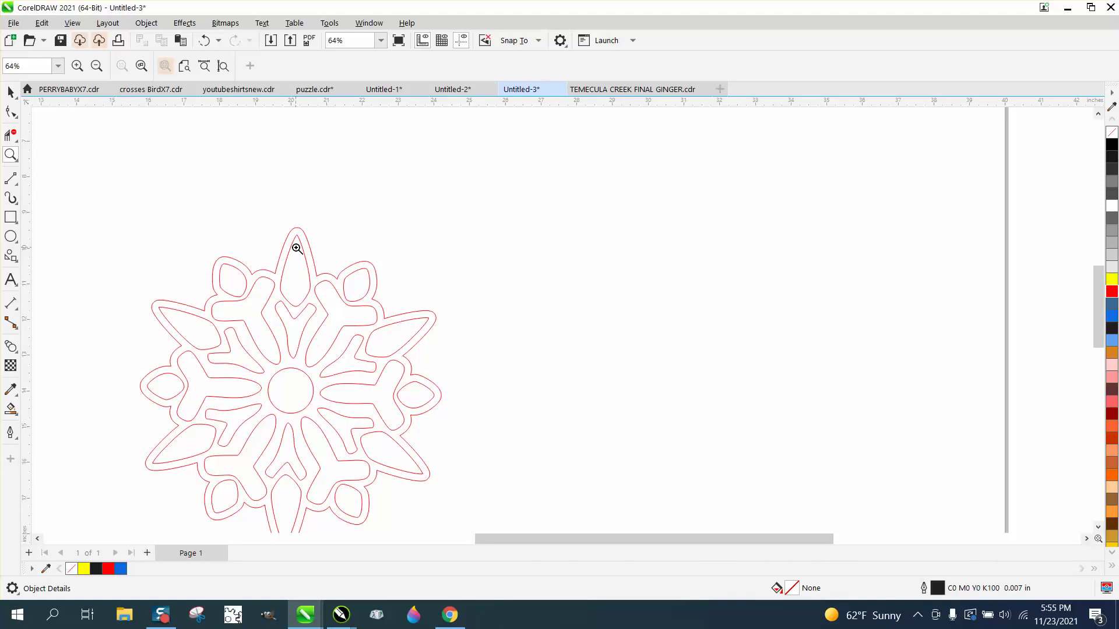
scroll(297, 247, "down", 1)
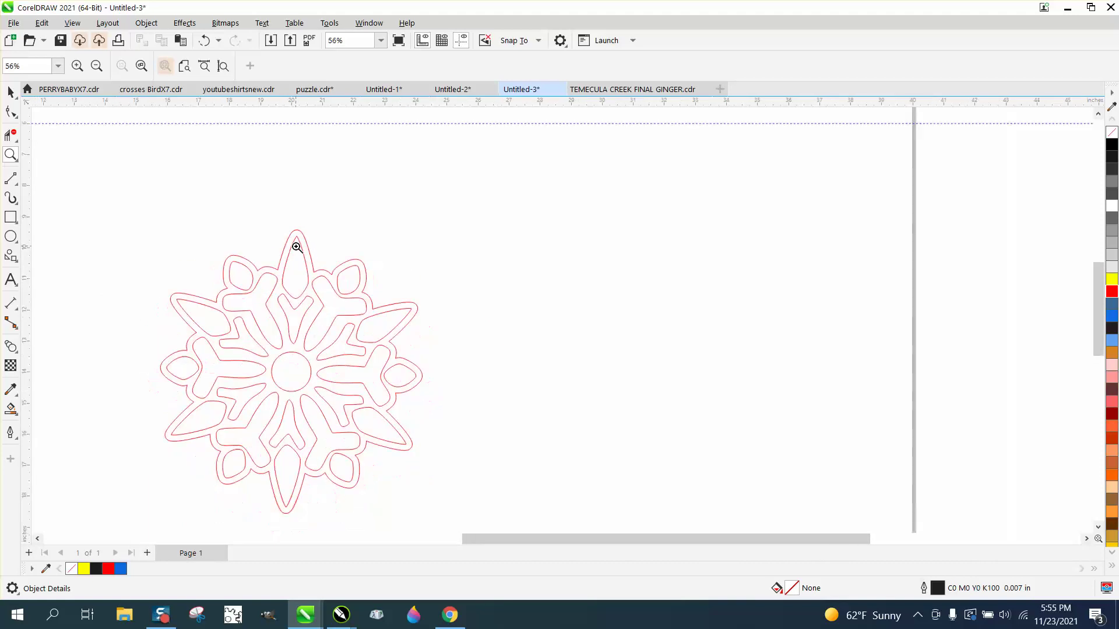
left_click(10, 92)
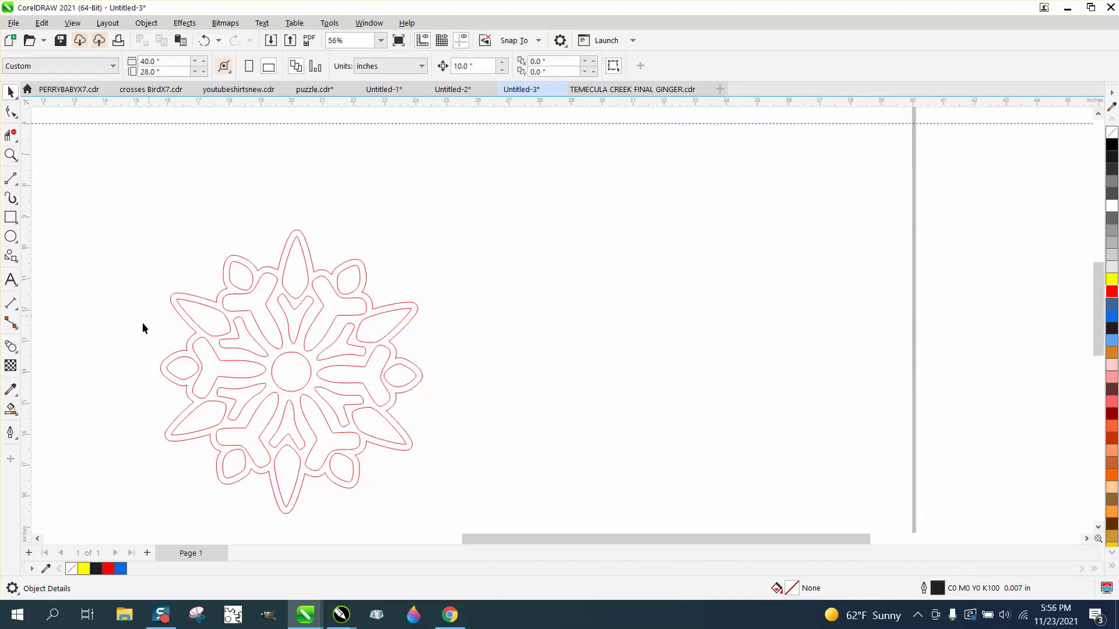
Step: Smart-fill the body of the upright red-outlined snowflake, between its outer contour and inner cutouts, with blue and no outline
left_click(17, 411)
left_click(187, 355)
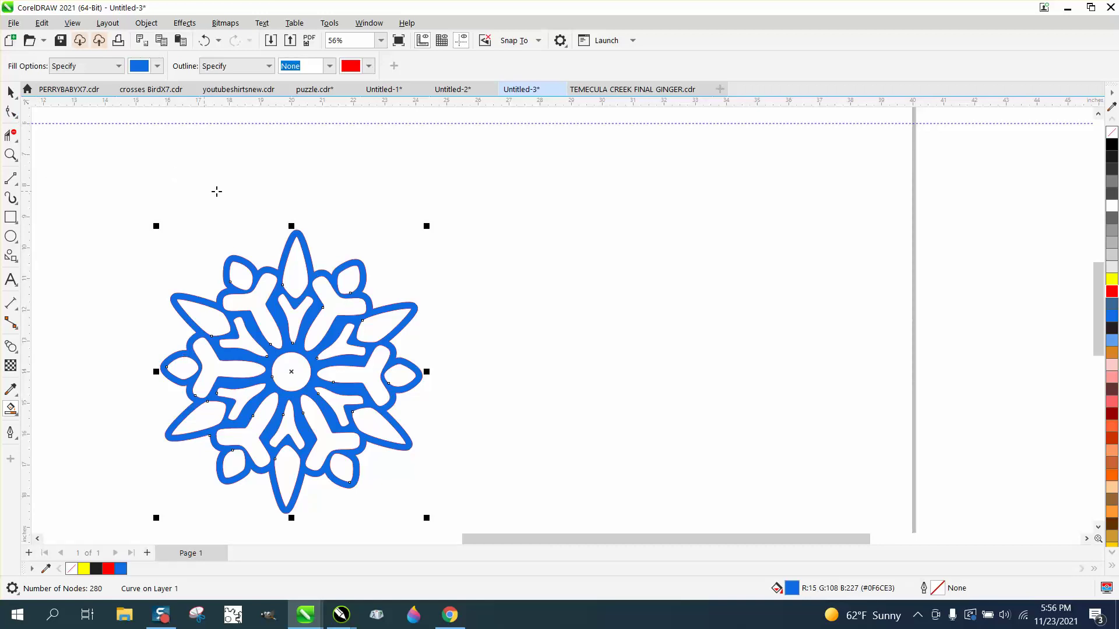
left_click(11, 91)
Step: Examine the black-outlined snowflake at the page's lower edge up close, and compare its shapes with the blue-filled upright snowflake
scroll(418, 315, "down", 2)
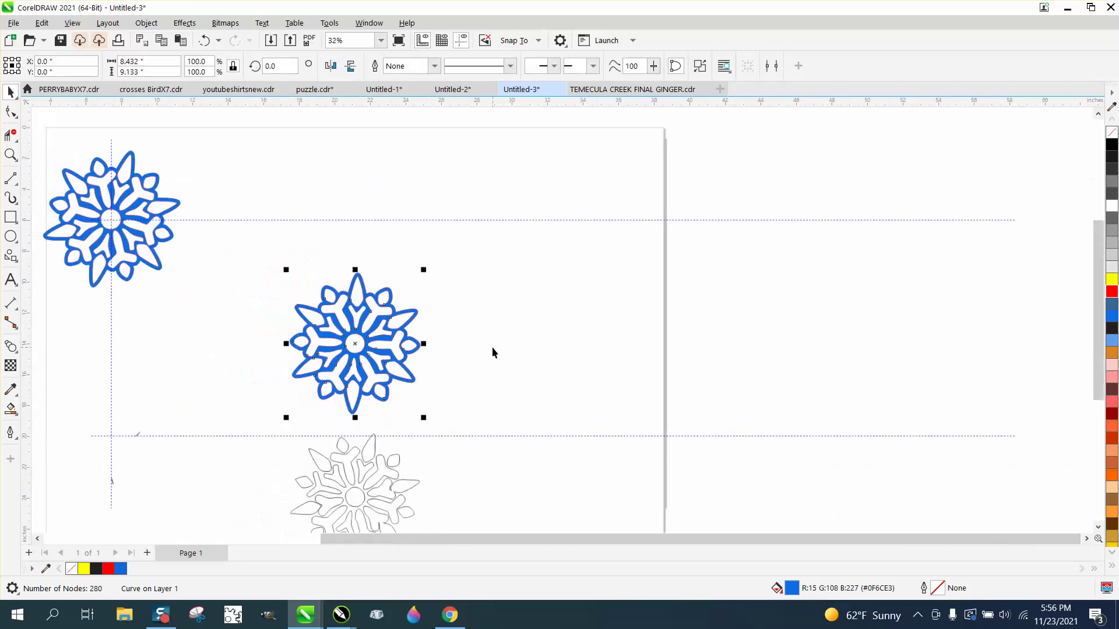
scroll(492, 348, "down", 1)
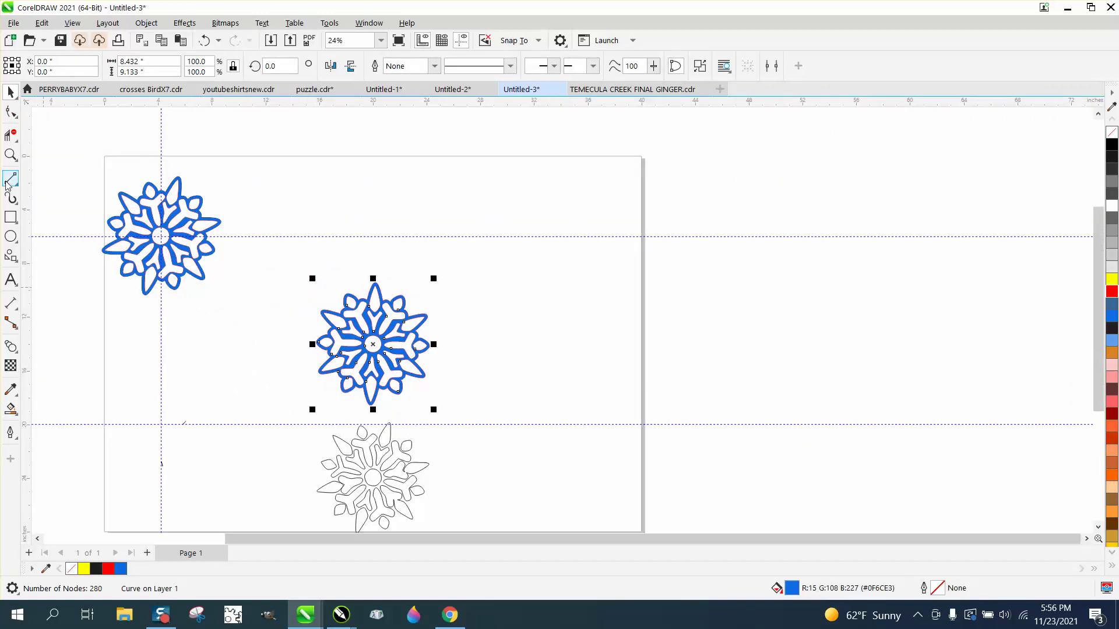
left_click(11, 154)
left_click_drag(325, 412, 475, 515)
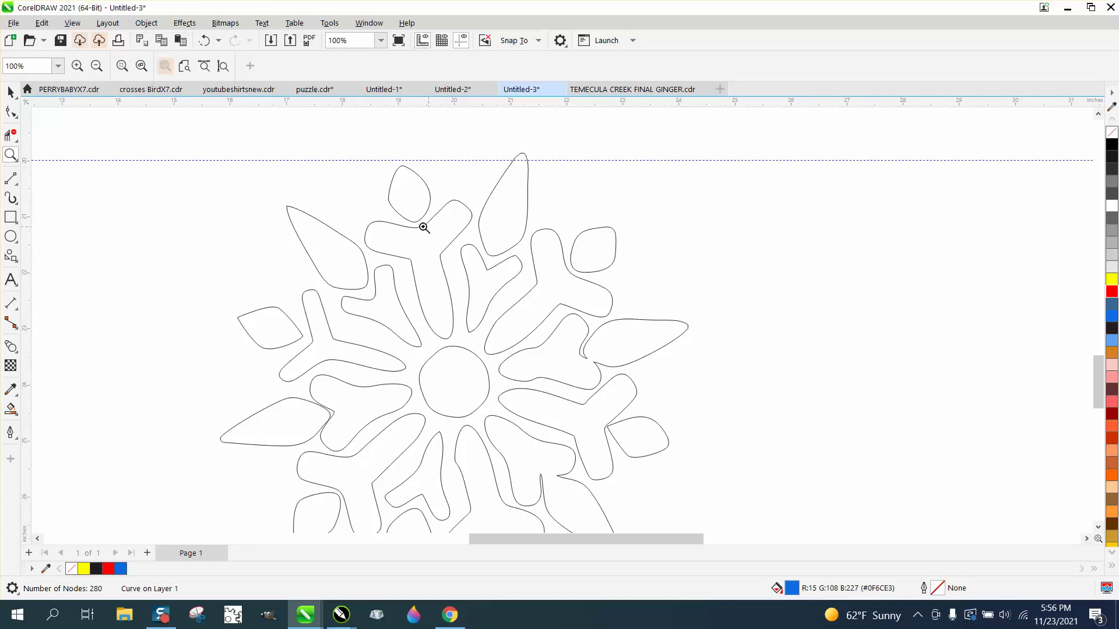
scroll(429, 299, "down", 2)
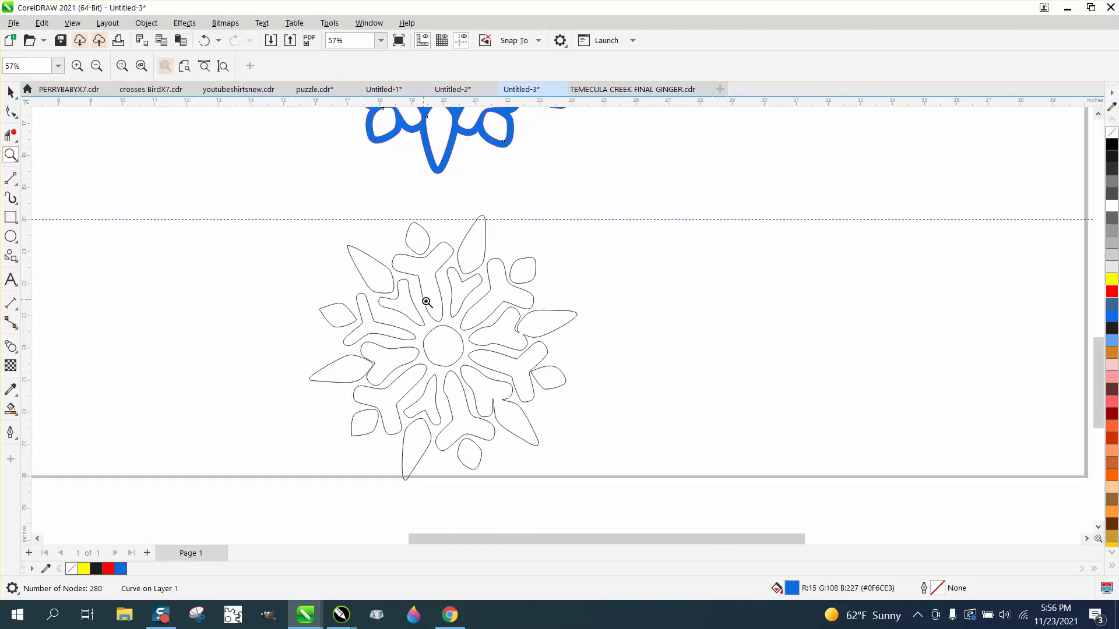
scroll(427, 302, "down", 3)
left_click_drag(394, 167, 583, 319)
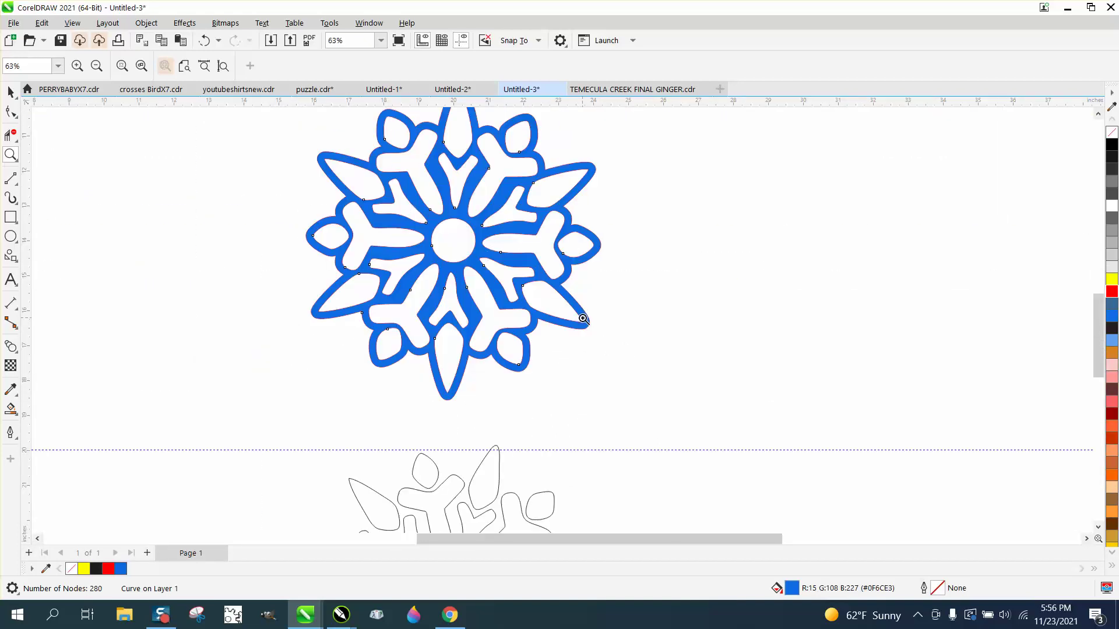